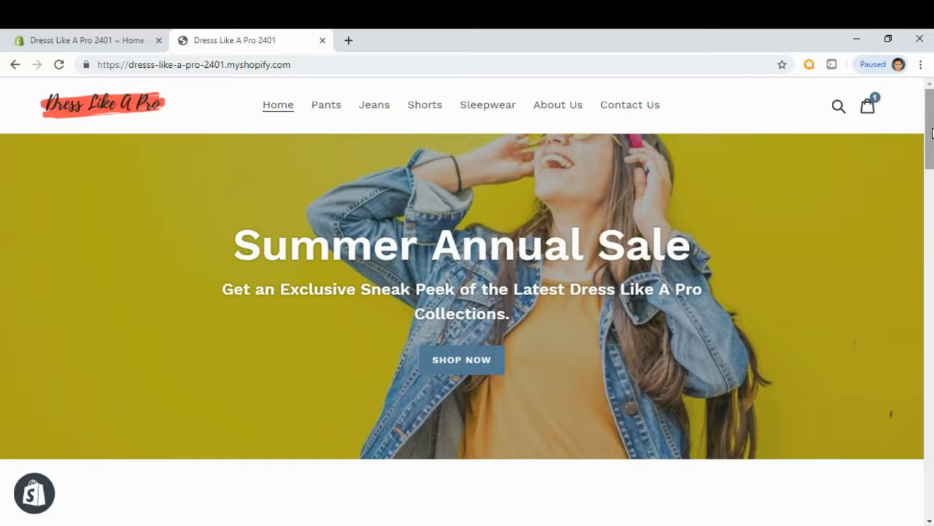
- Check the storefront's footer links, and generate the refund policy from its template in the store's legal settings
drag(932, 131, 930, 482)
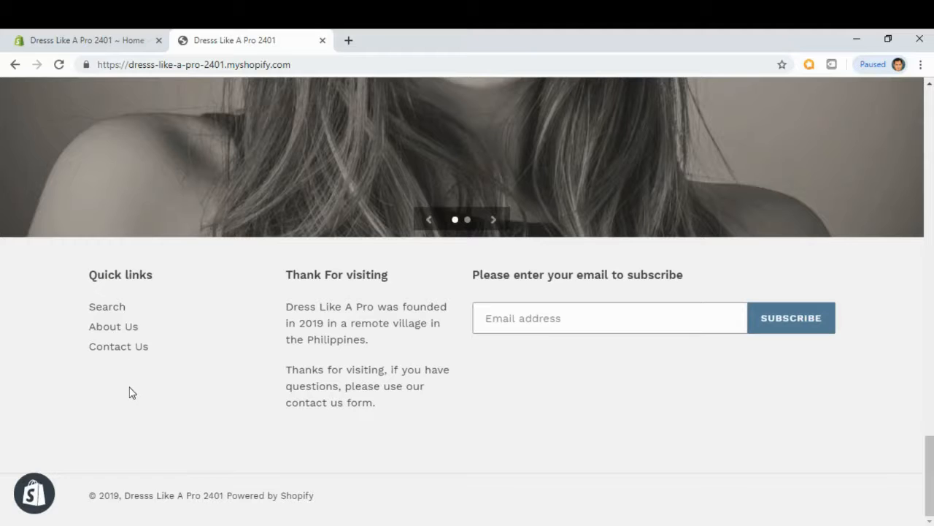
click(94, 36)
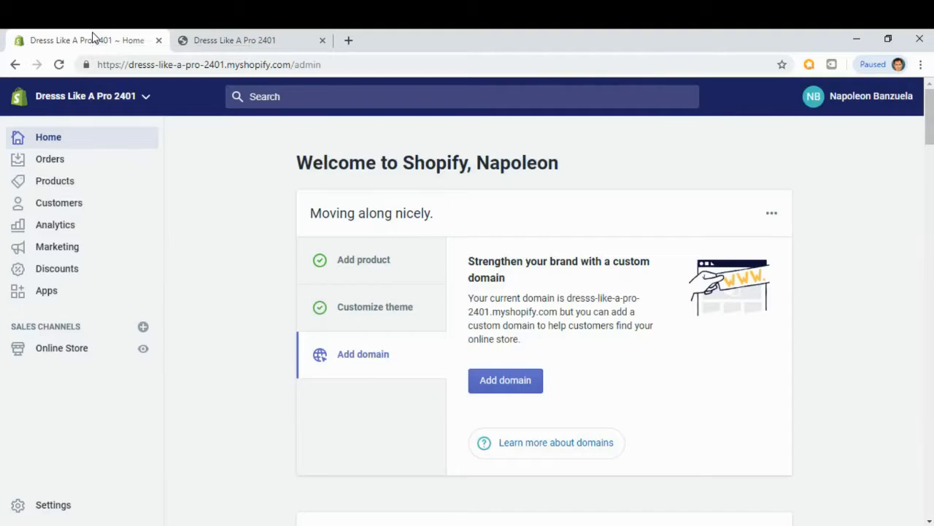
click(48, 511)
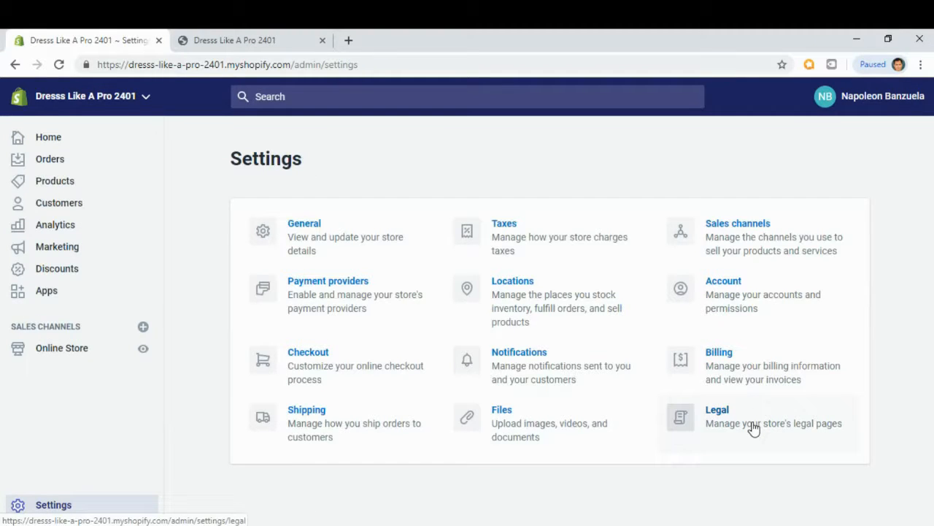
click(754, 429)
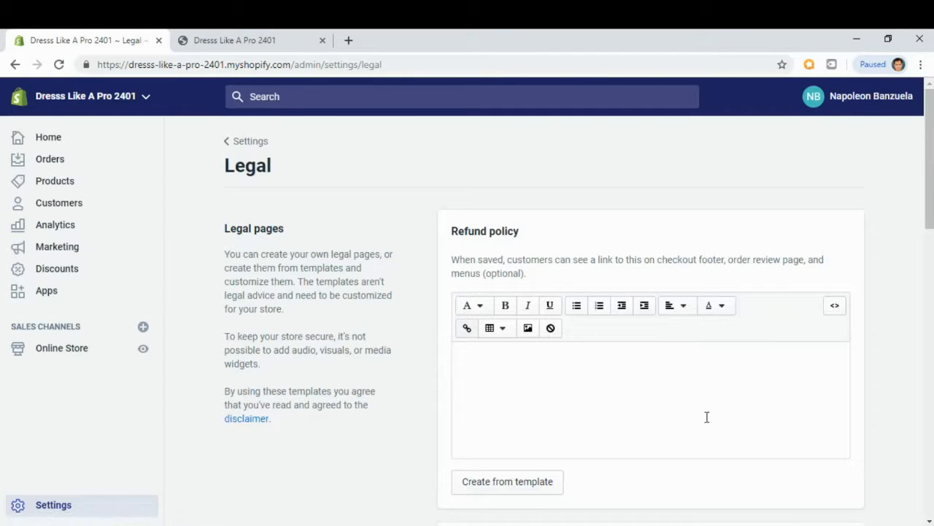
scroll(900, 212, down, 1)
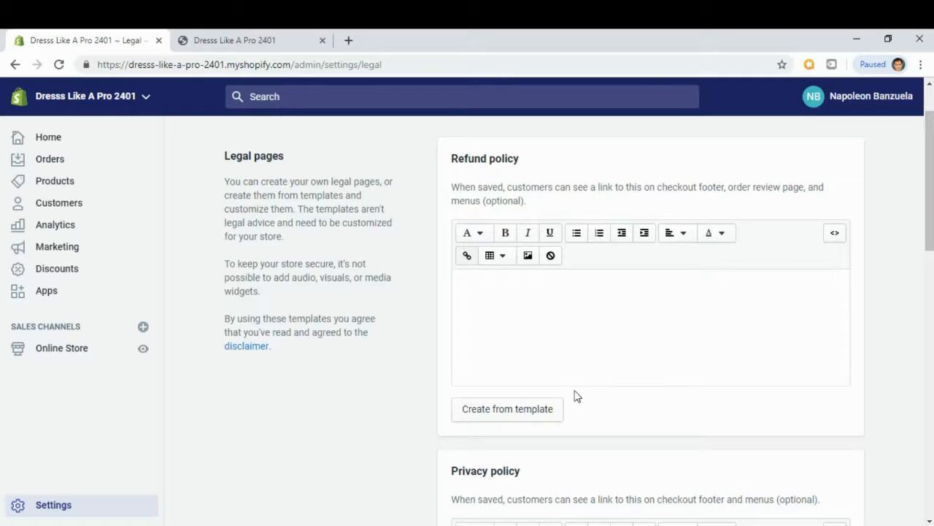
click(513, 415)
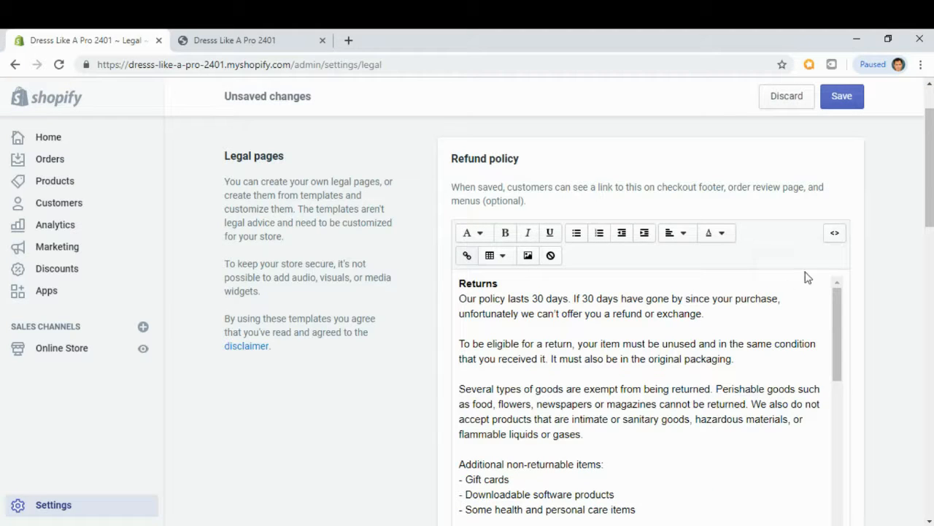
- Review the generated refund policy and copy its entire text
drag(930, 179, 930, 189)
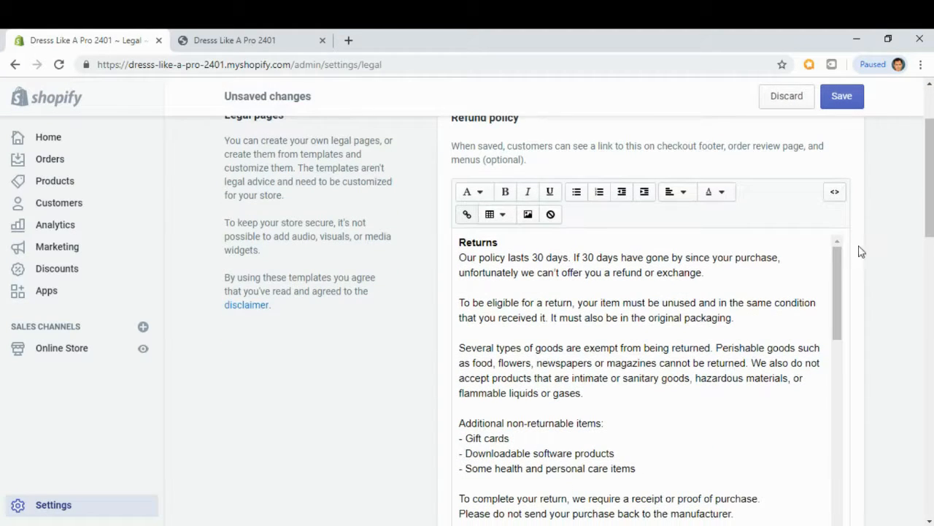
drag(835, 272, 841, 292)
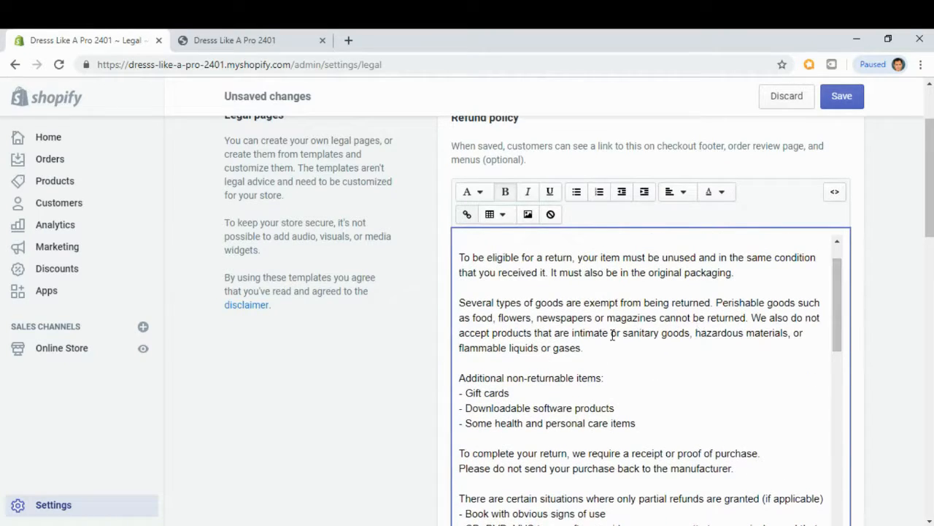
scroll(611, 334, down, 10)
scroll(587, 281, up, 2)
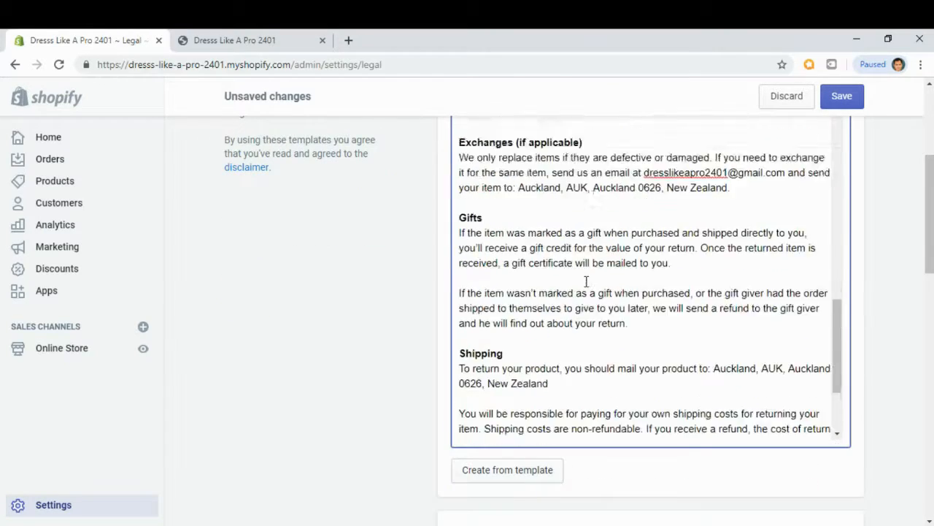
scroll(586, 281, up, 1)
click(592, 272)
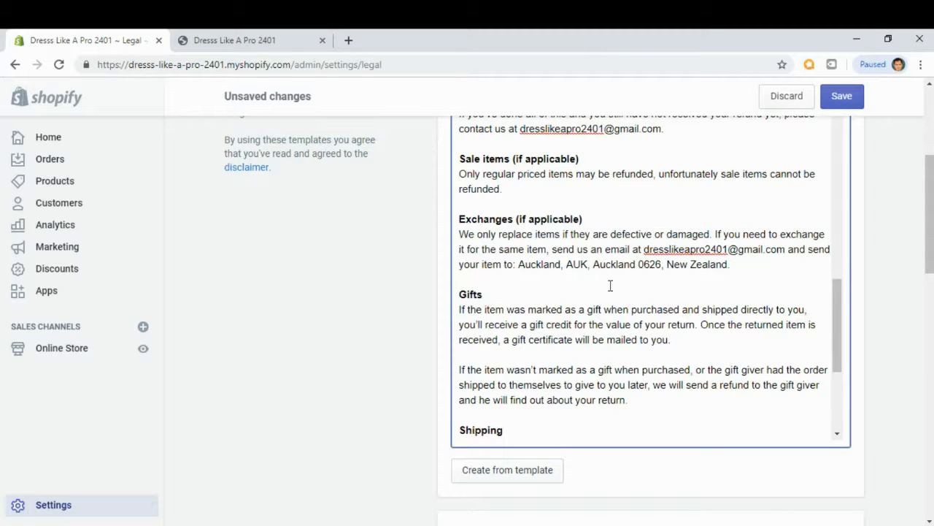
key(ctrl+a)
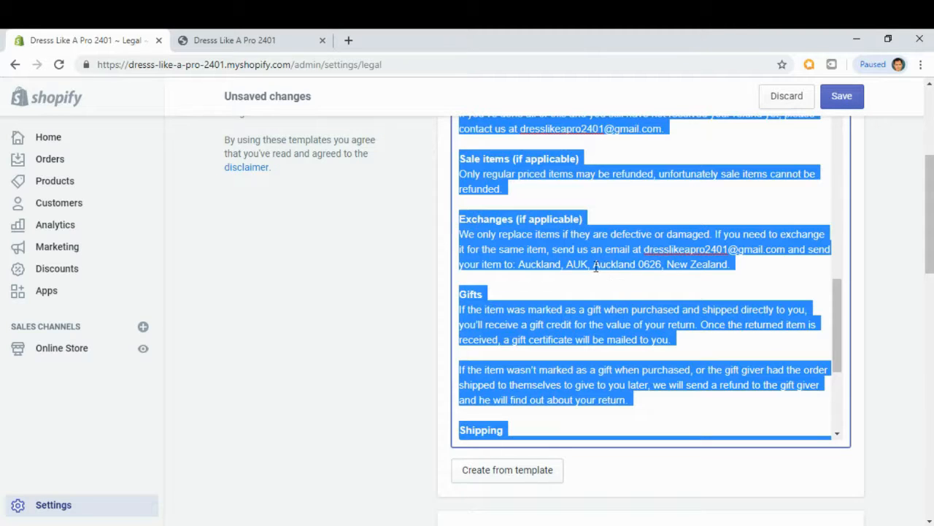
right_click(567, 234)
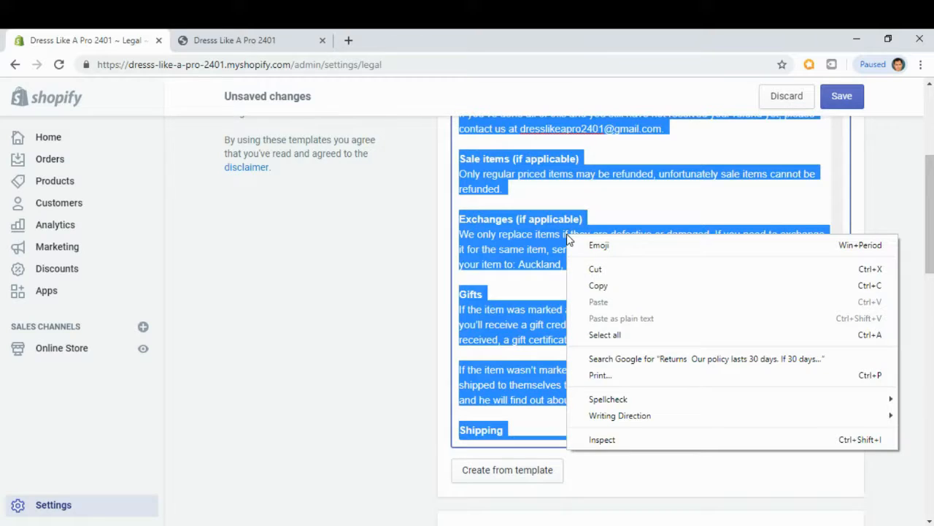
click(602, 289)
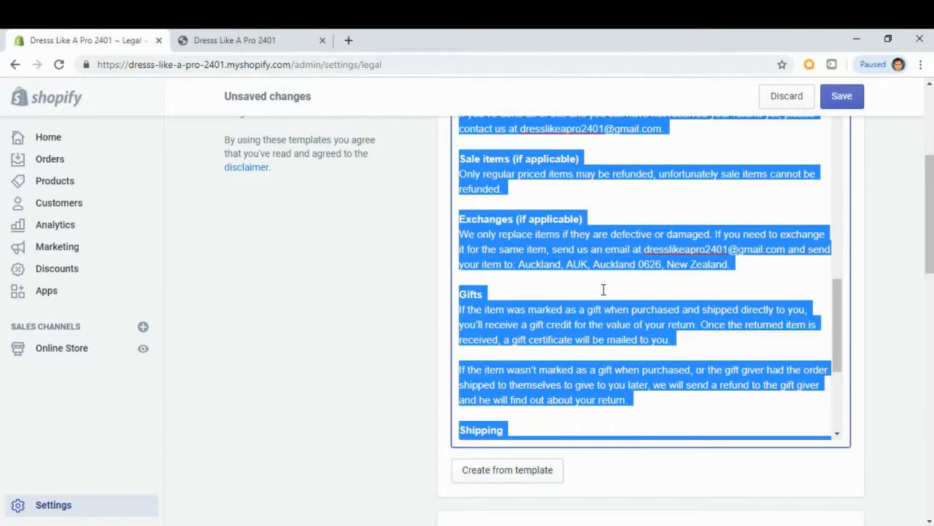
- Duplicate the admin browser tab and open the online store's Pages list in the copy
right_click(86, 40)
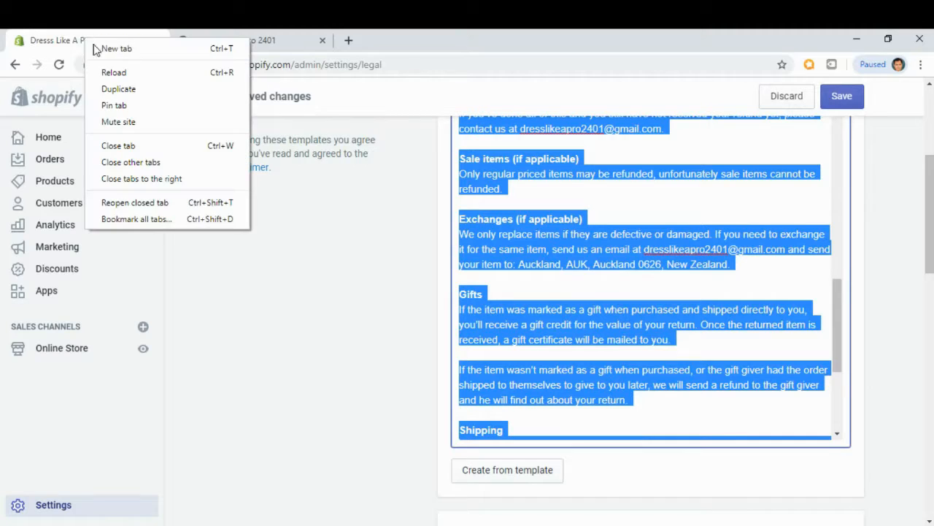
click(118, 89)
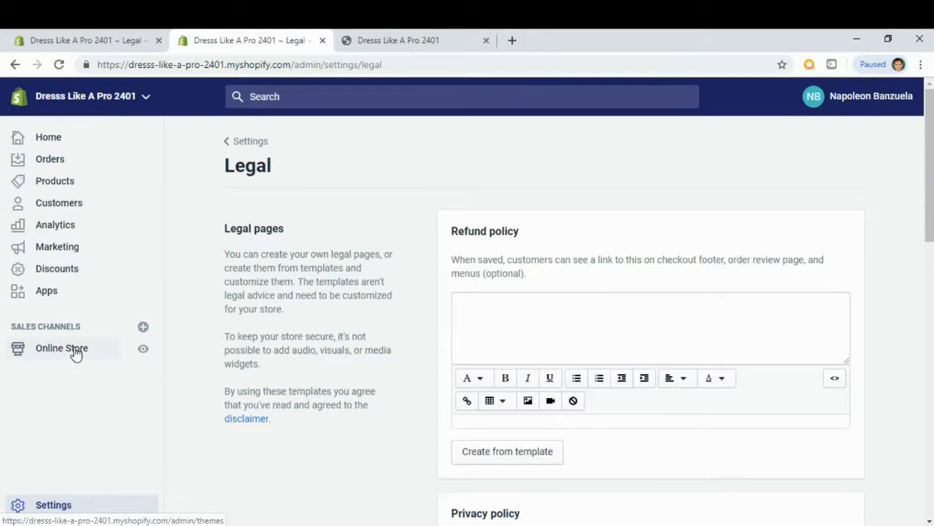
click(76, 353)
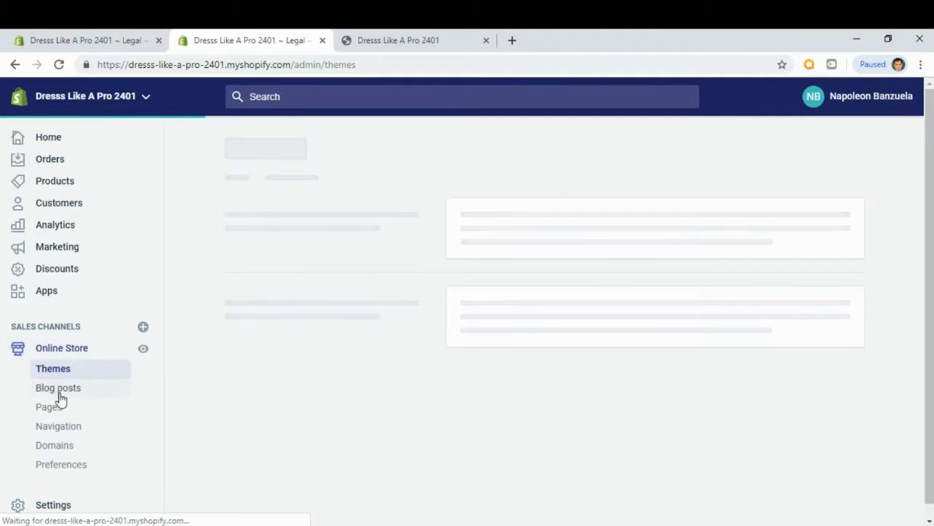
click(53, 410)
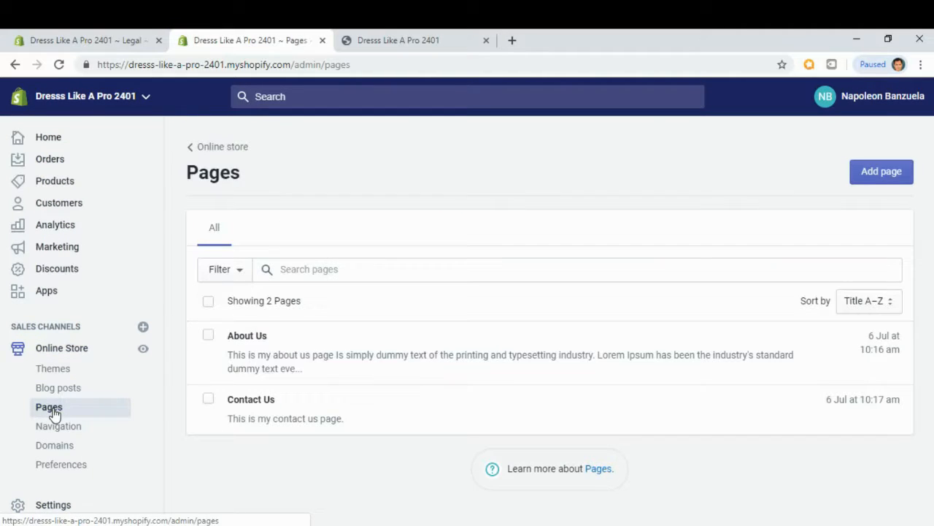
- Check the refund policy's heading in the legal settings and start a new online store page titled "Refund Policy"
click(119, 46)
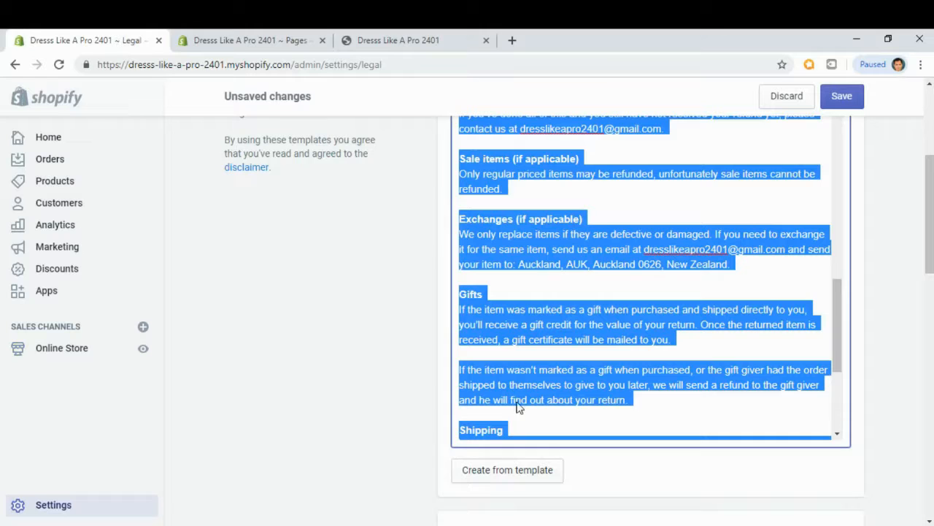
scroll(515, 407, up, 10)
scroll(509, 328, up, 6)
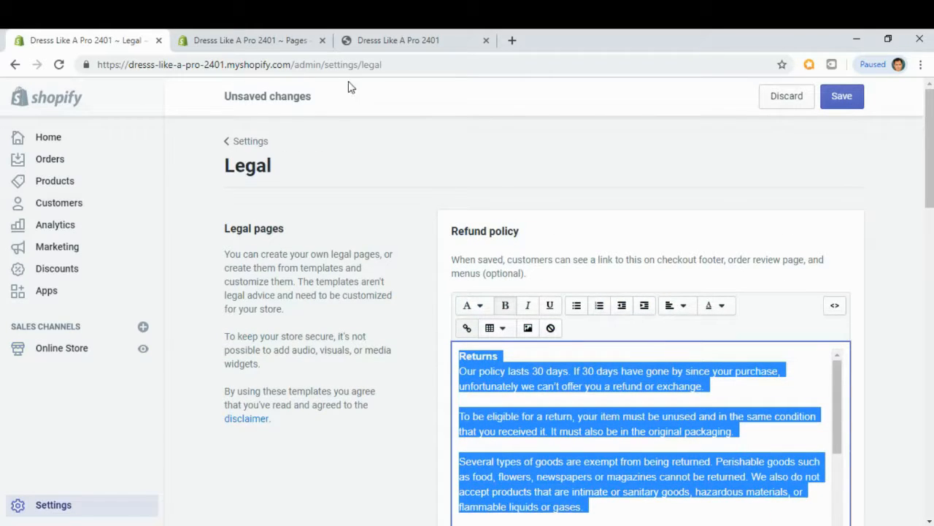
click(270, 42)
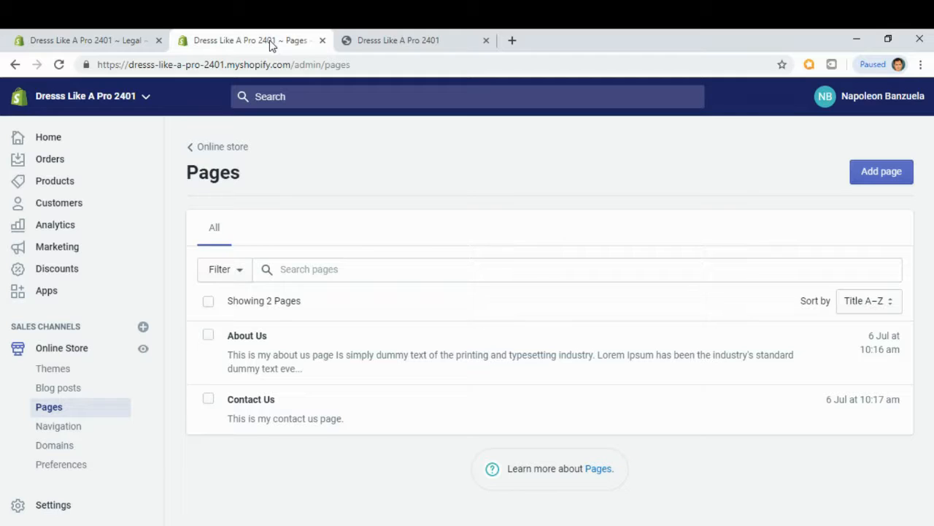
click(889, 183)
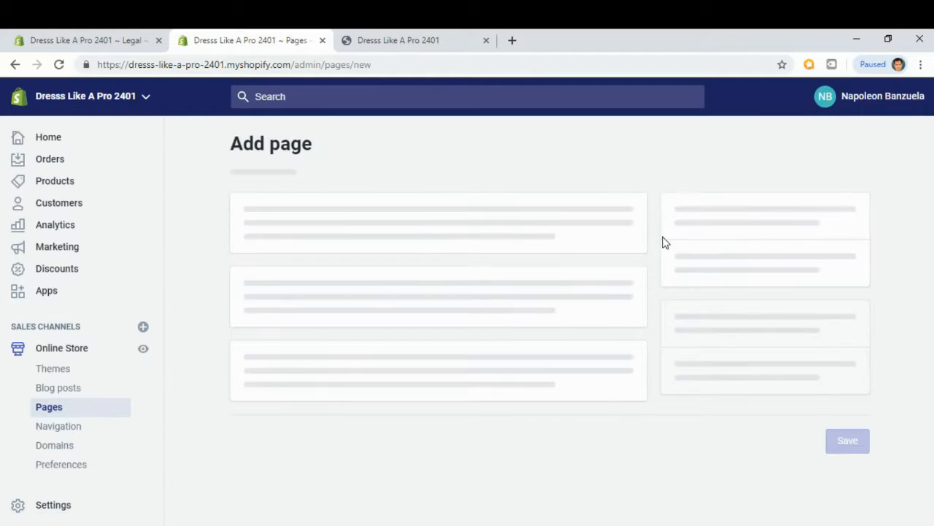
click(387, 270)
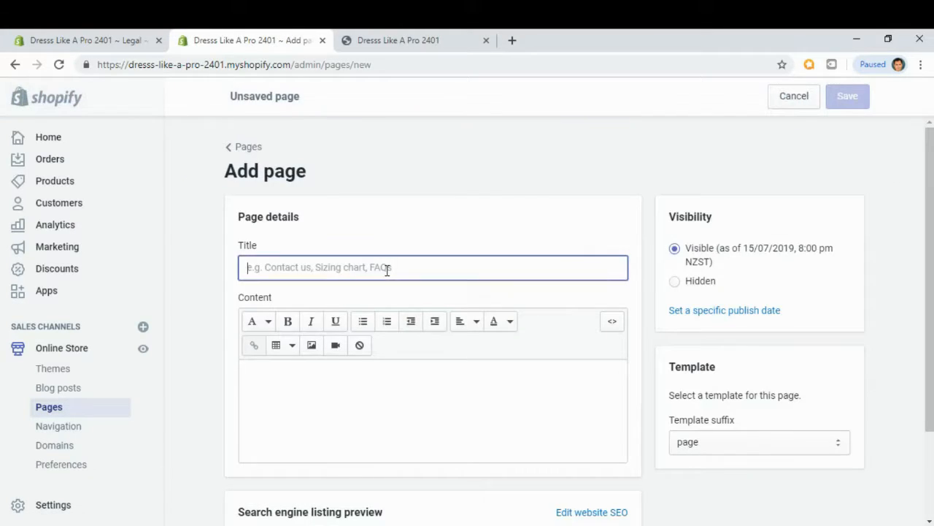
text(Re)
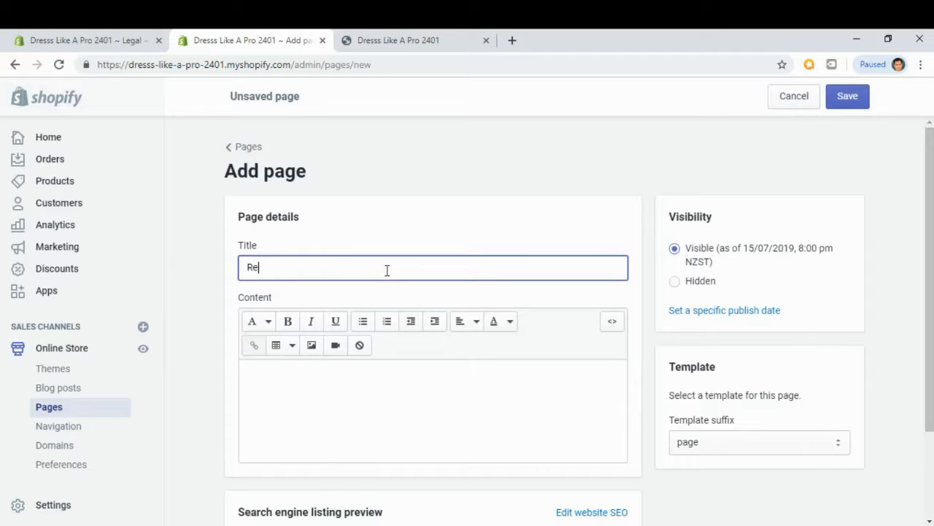
key(BackSpace)
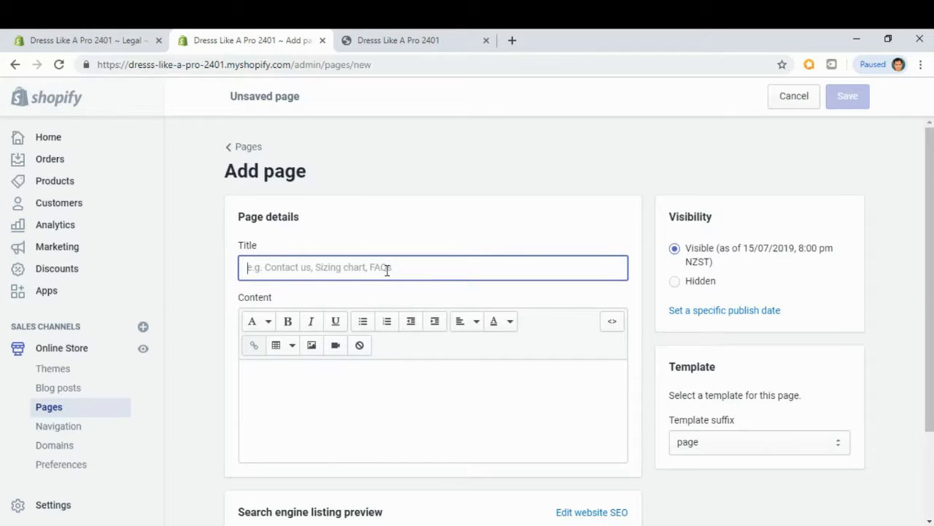
text(Refun P)
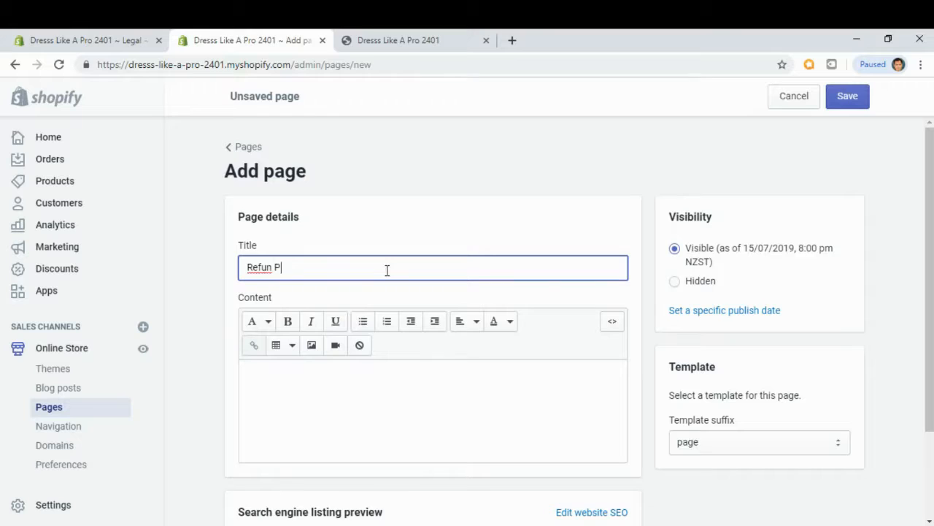
key(BackSpace)
key(BackSpace)
- Paste the copied refund policy text into the new page's content, save the page and return to the Pages list
click(362, 395)
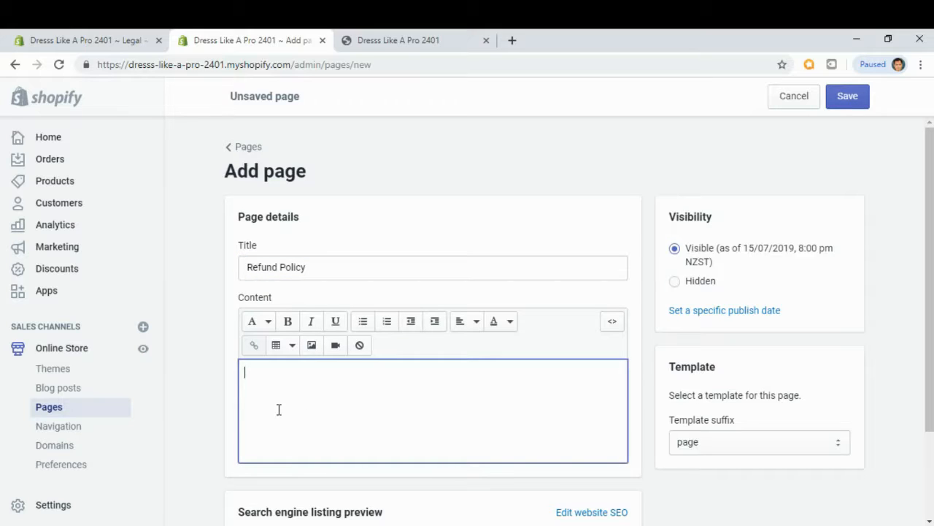
right_click(262, 375)
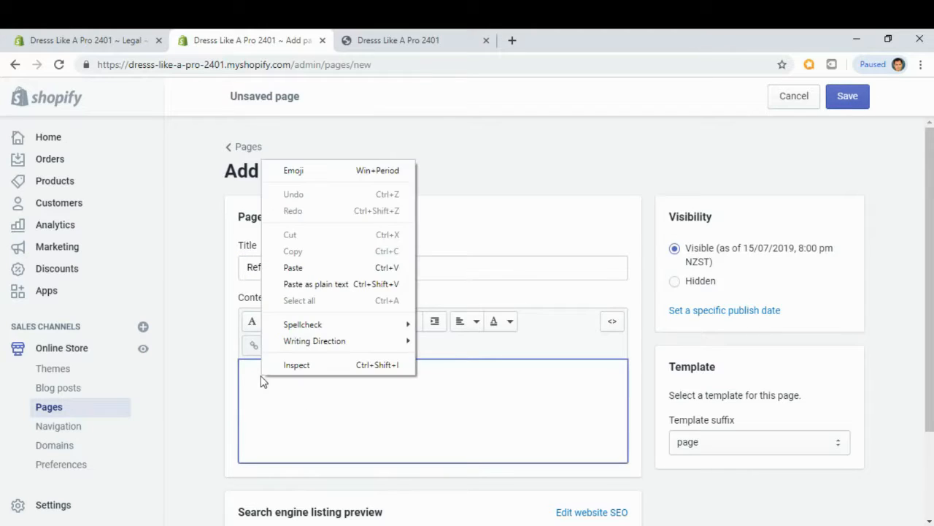
click(313, 266)
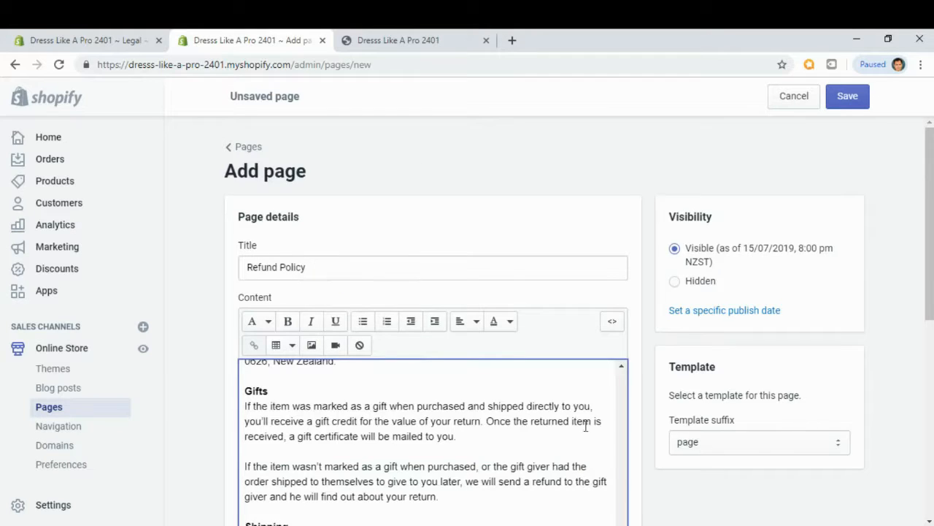
scroll(583, 426, down, 4)
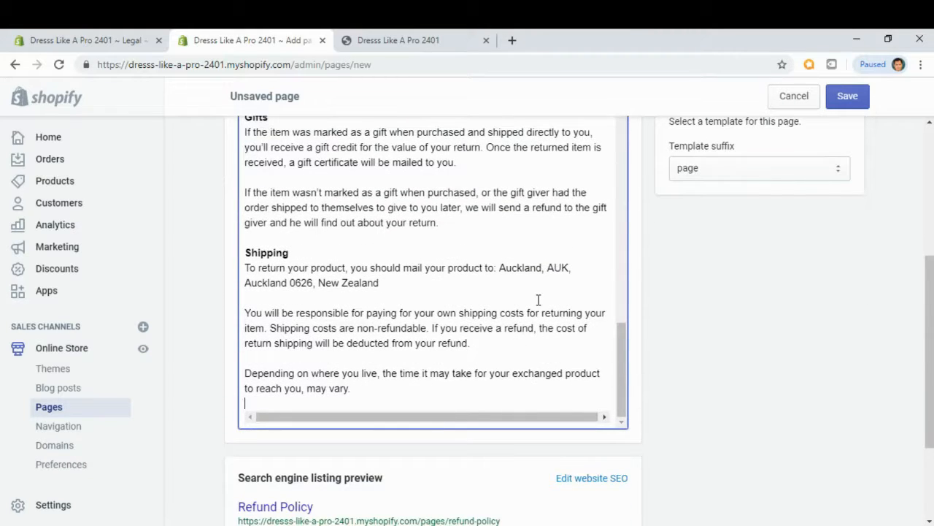
scroll(538, 300, up, 10)
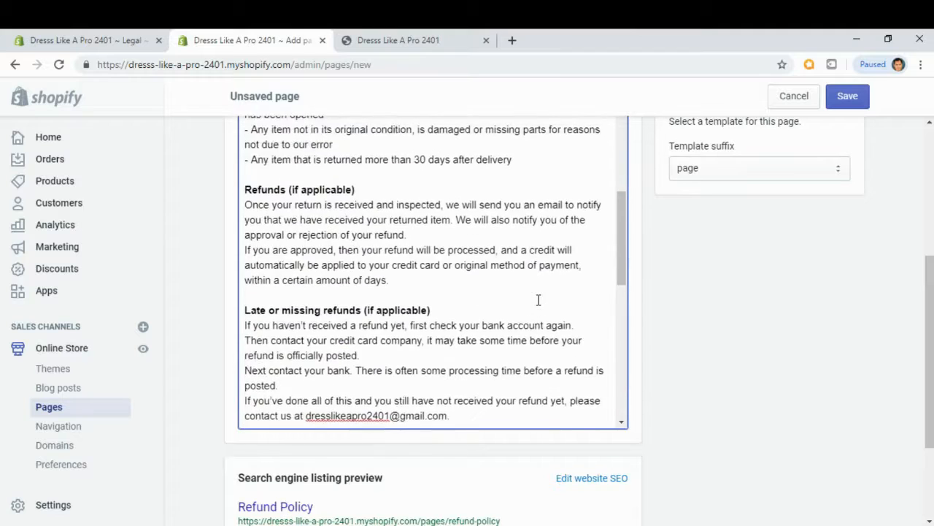
scroll(779, 300, up, 1)
scroll(779, 300, up, 2)
click(849, 102)
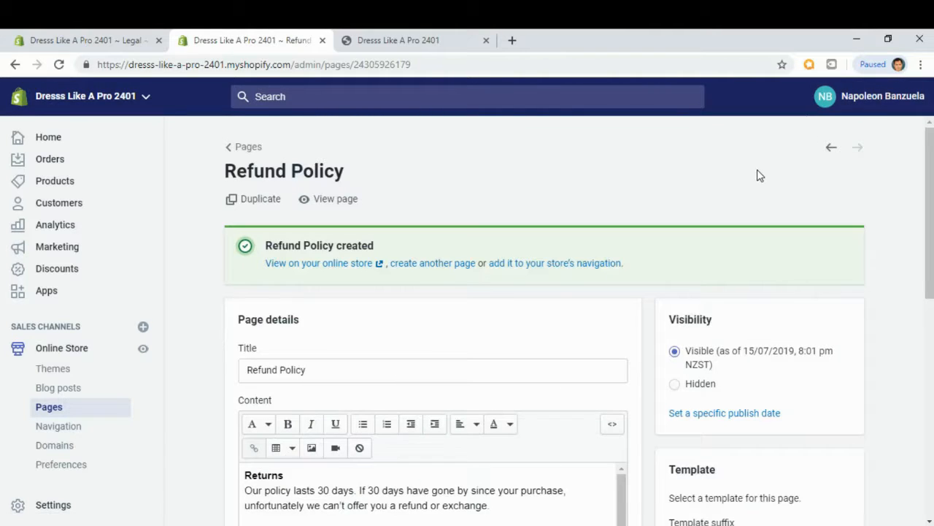
click(243, 149)
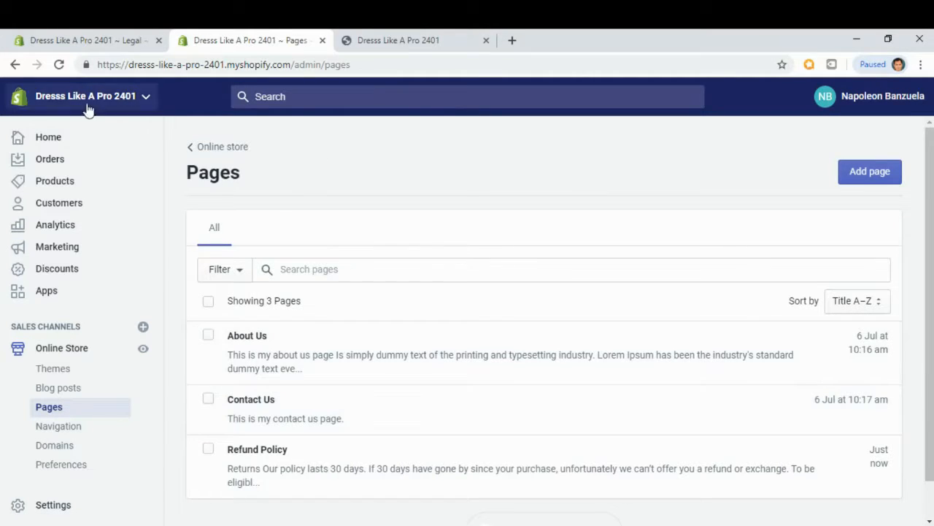
- Return to the legal settings and create the privacy policy from the template
click(88, 40)
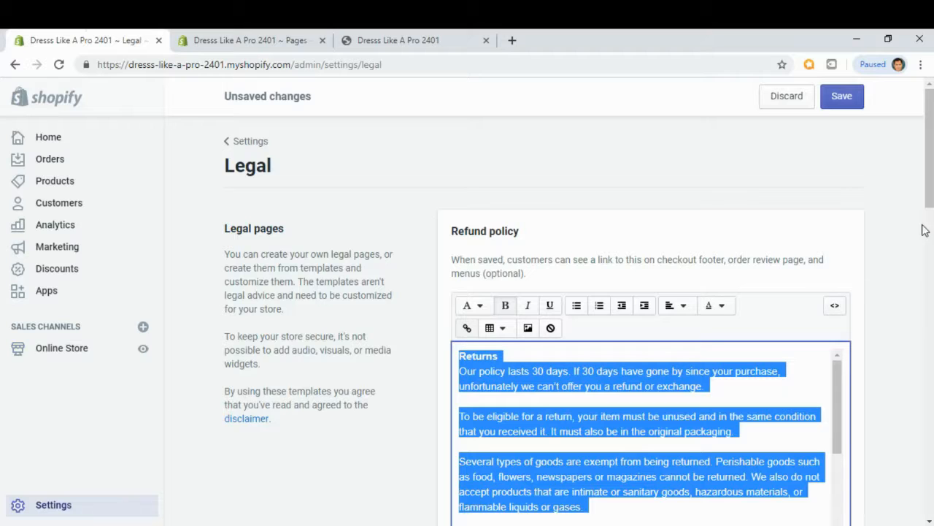
drag(929, 193, 930, 343)
click(534, 338)
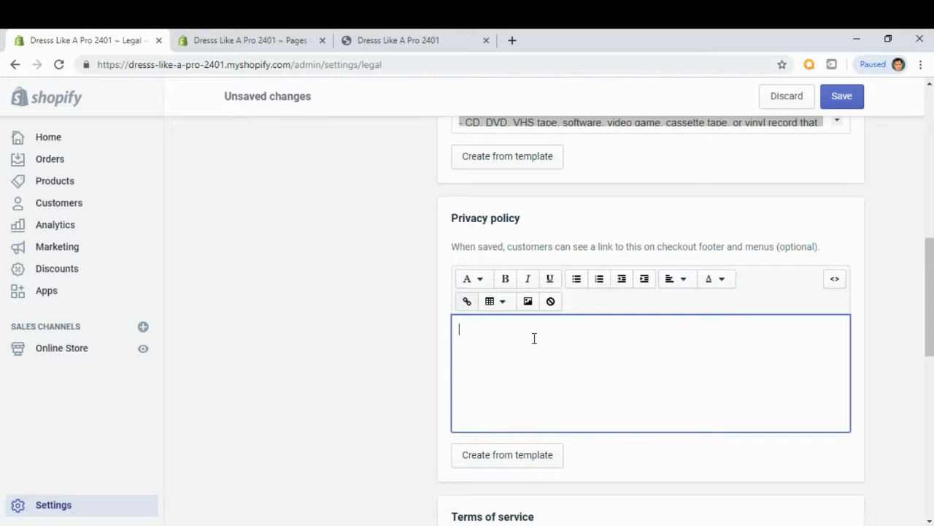
scroll(535, 350, down, 1)
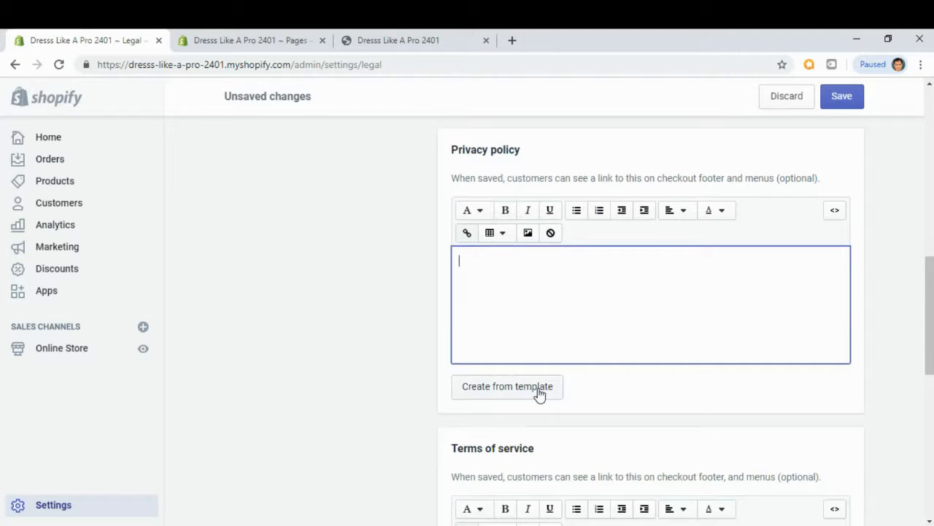
click(539, 394)
- Look over the generated privacy policy and copy its entire text
mouse_move(842, 313)
mouse_down()
mouse_move(840, 396)
mouse_move(836, 314)
mouse_up()
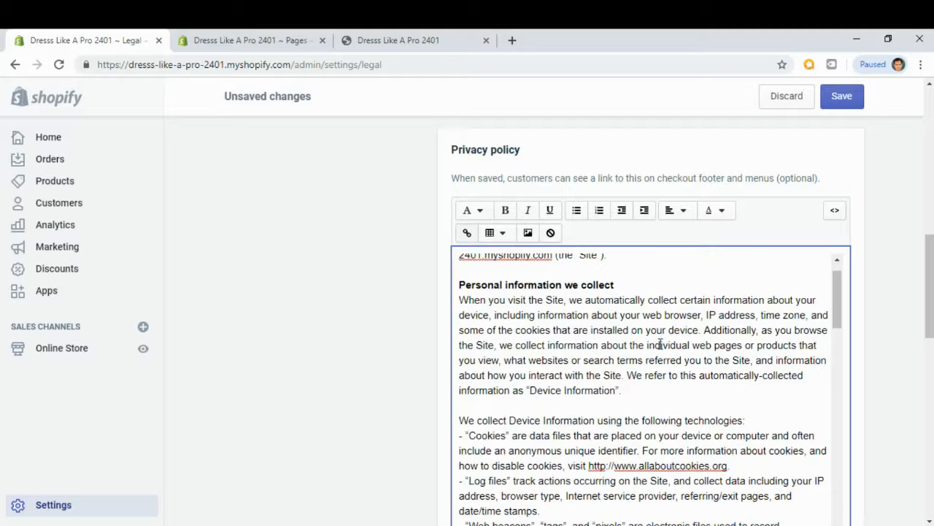
key(ctrl+a)
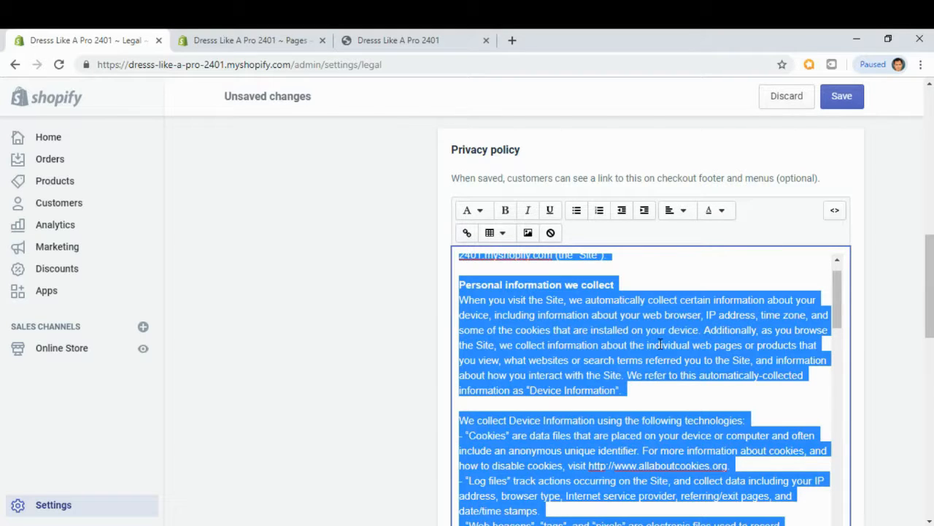
right_click(659, 344)
click(645, 178)
- Start a new online store page titled "Privacy Policy", checking the policy's name in the legal settings
click(277, 44)
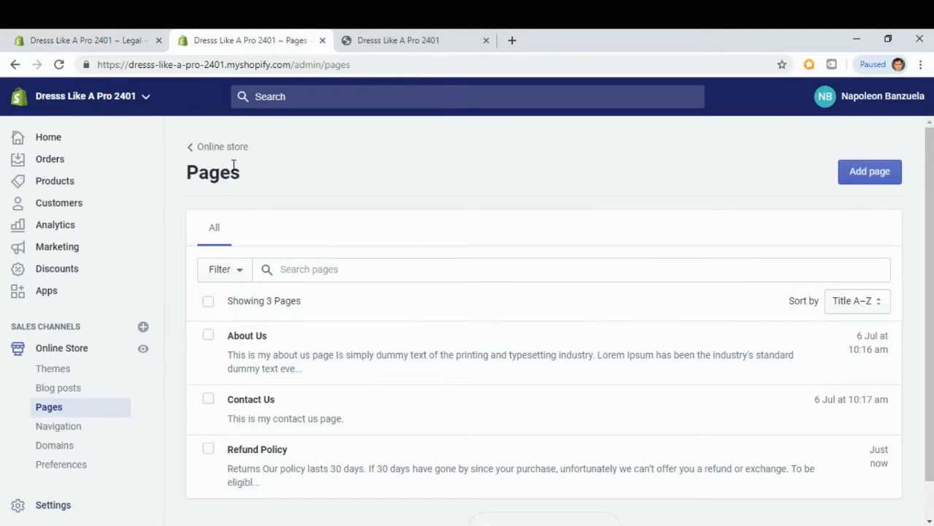
click(872, 174)
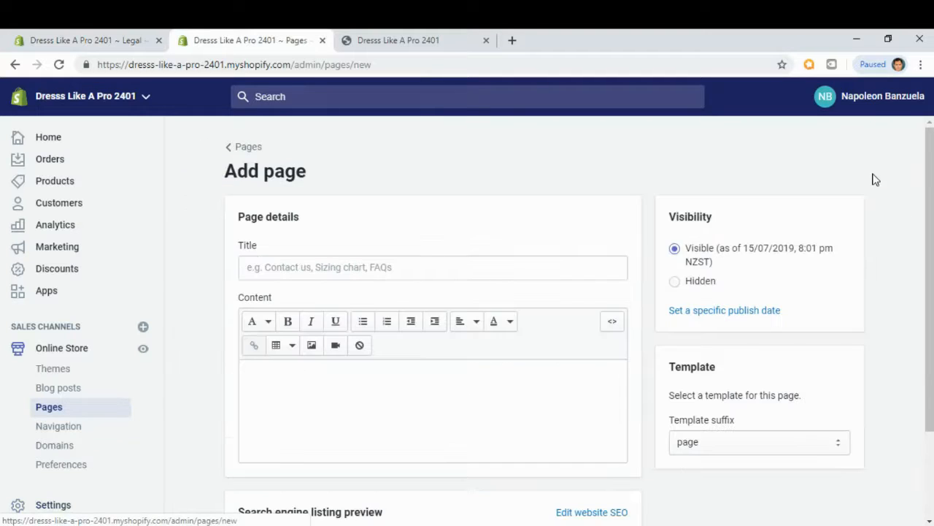
click(89, 41)
click(280, 36)
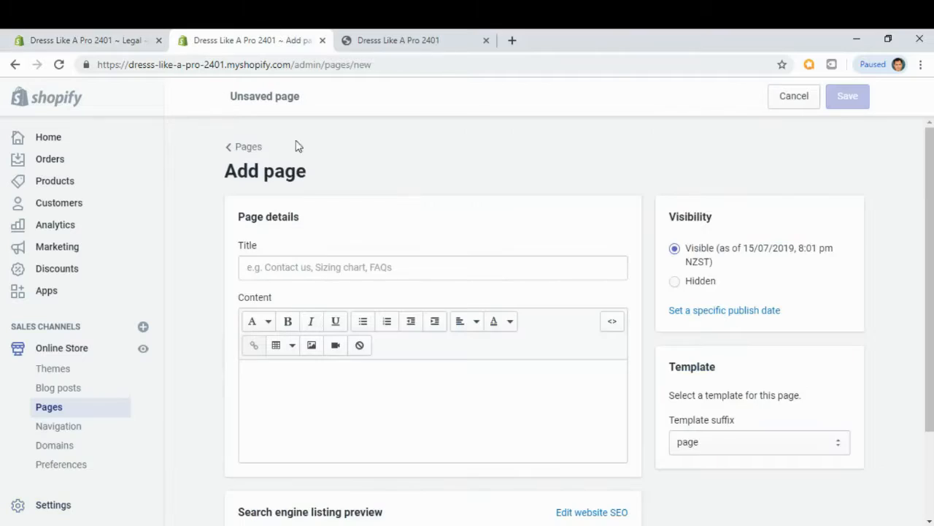
click(318, 266)
text(Pr)
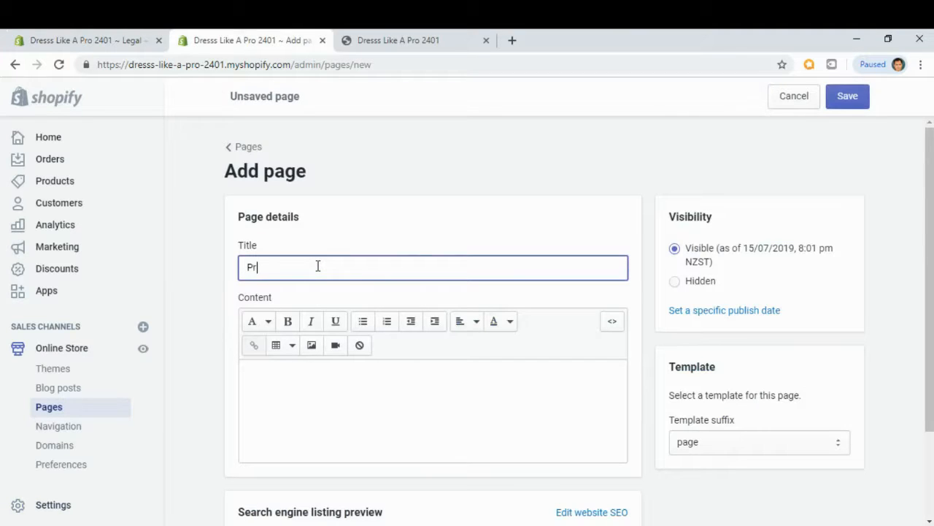
text(ivacyu)
key(BackSpace)
key(BackSpace)
- Paste the copied privacy policy text into the page's content, save the page and return to the Pages list
click(287, 387)
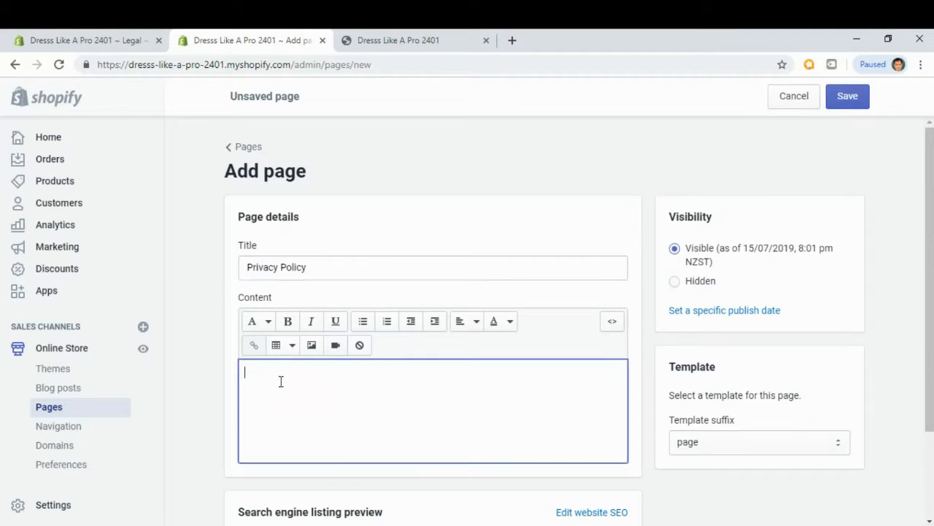
right_click(278, 378)
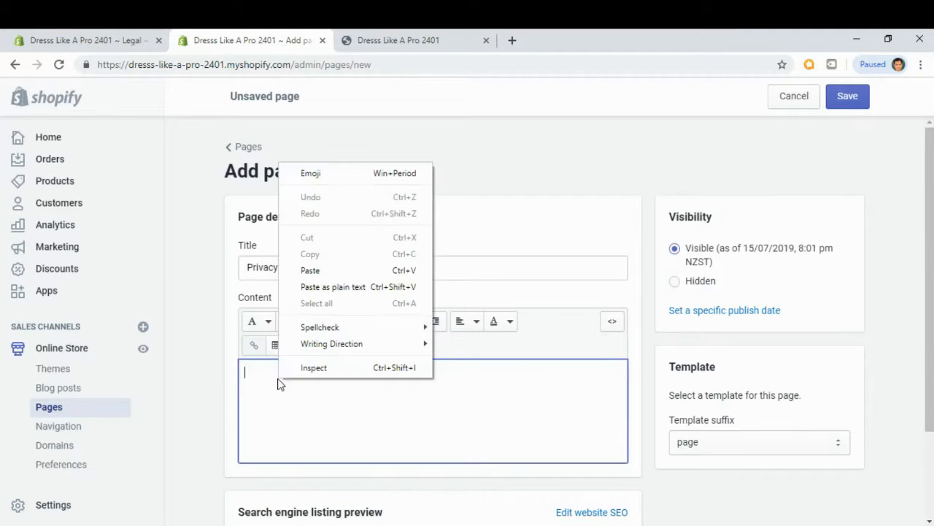
click(311, 270)
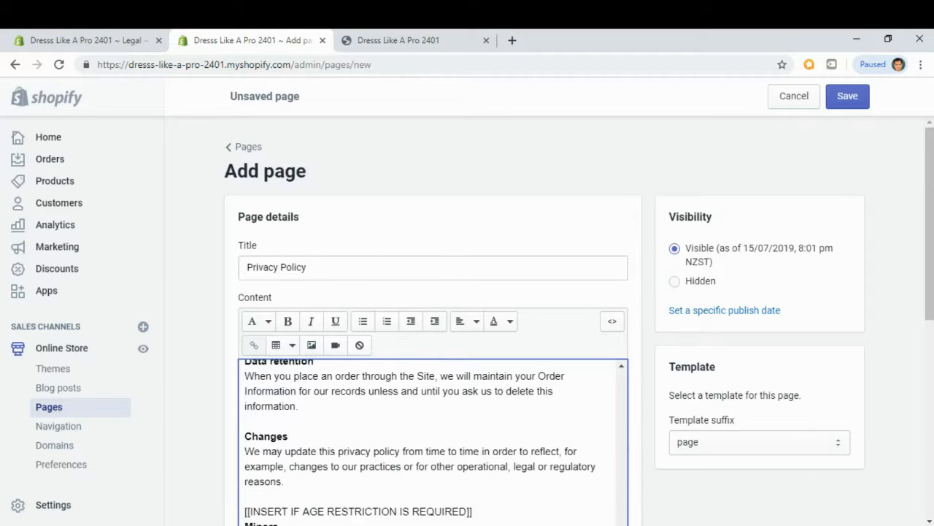
drag(931, 147, 932, 197)
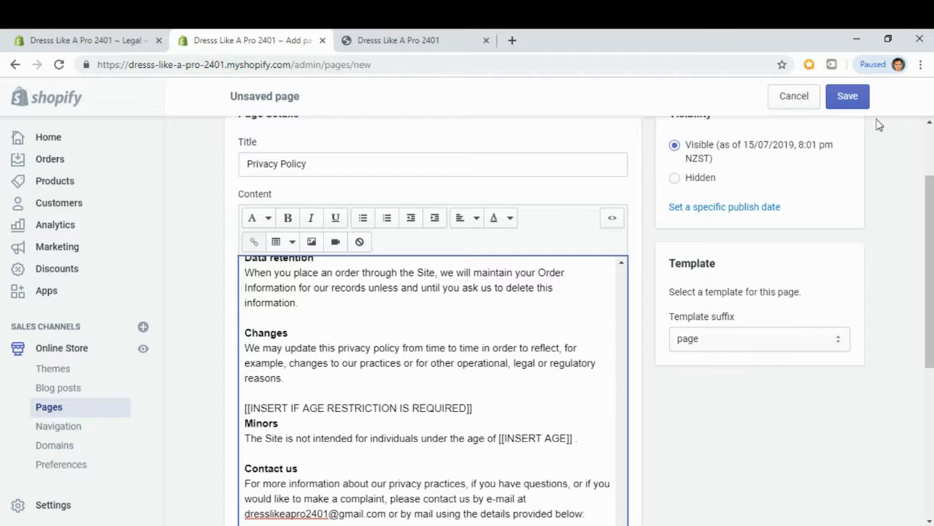
click(850, 98)
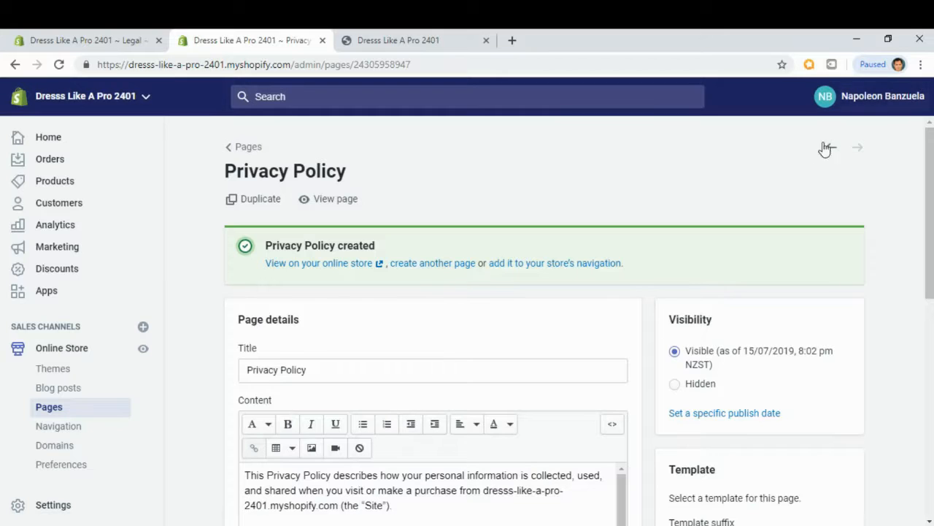
click(245, 148)
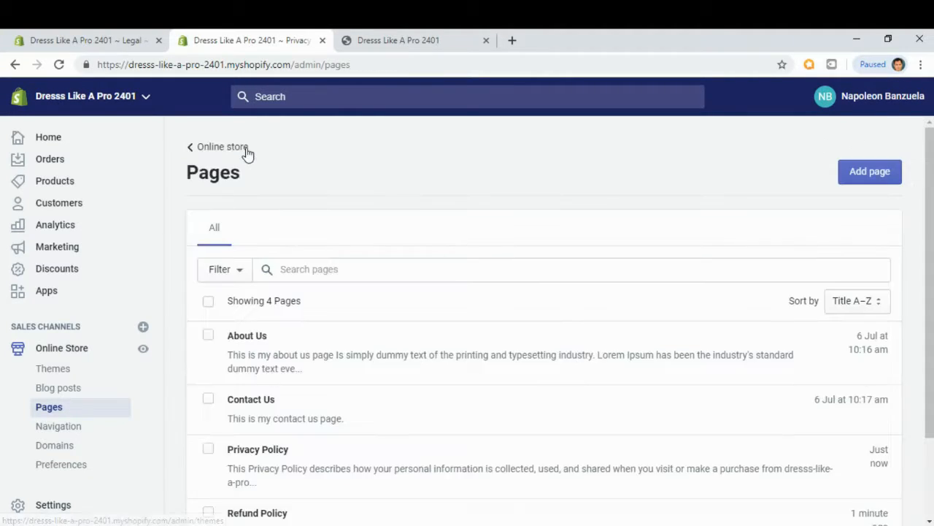
- Create the terms of service from the template in the legal settings and copy the entire text
click(100, 40)
drag(930, 262, 928, 378)
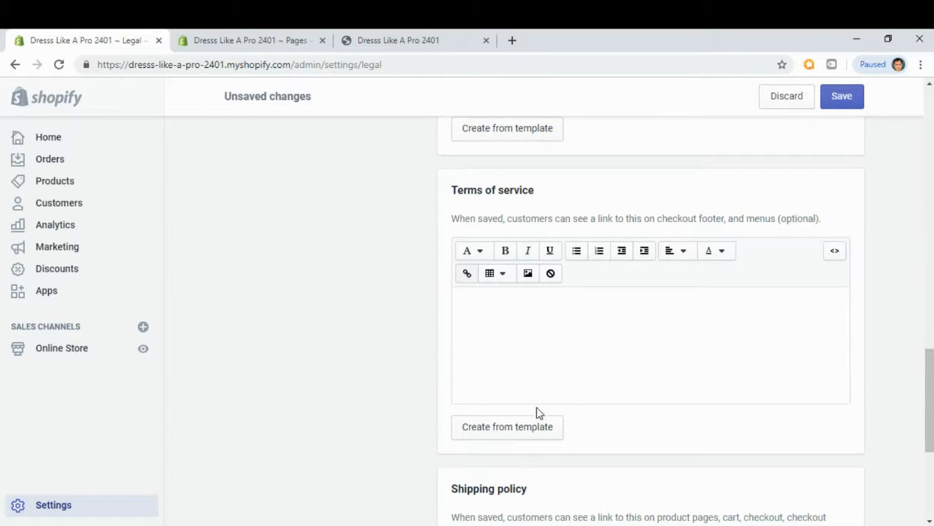
click(521, 429)
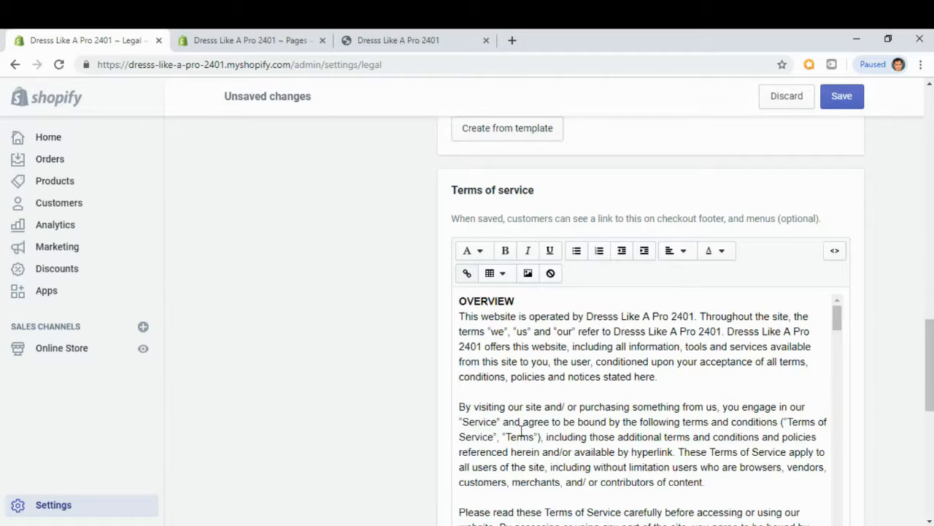
click(552, 360)
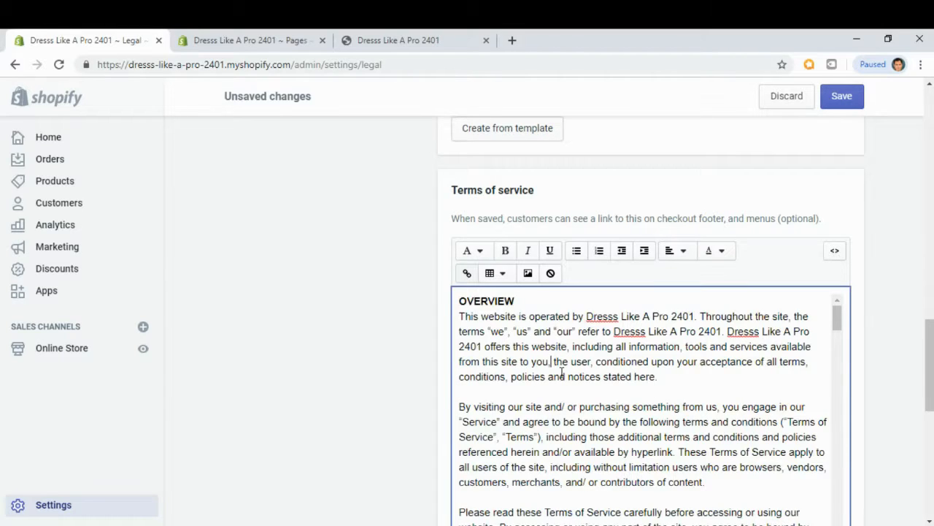
key(ctrl+a)
right_click(563, 371)
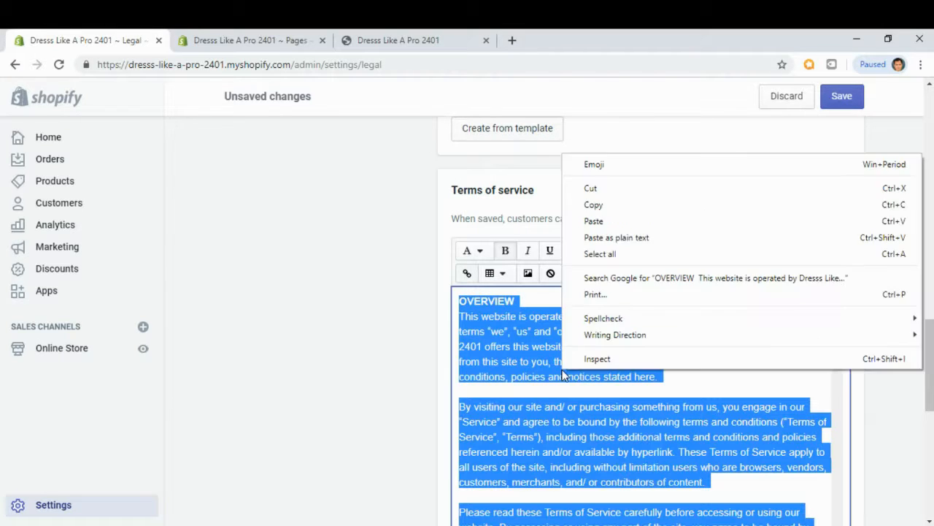
click(613, 210)
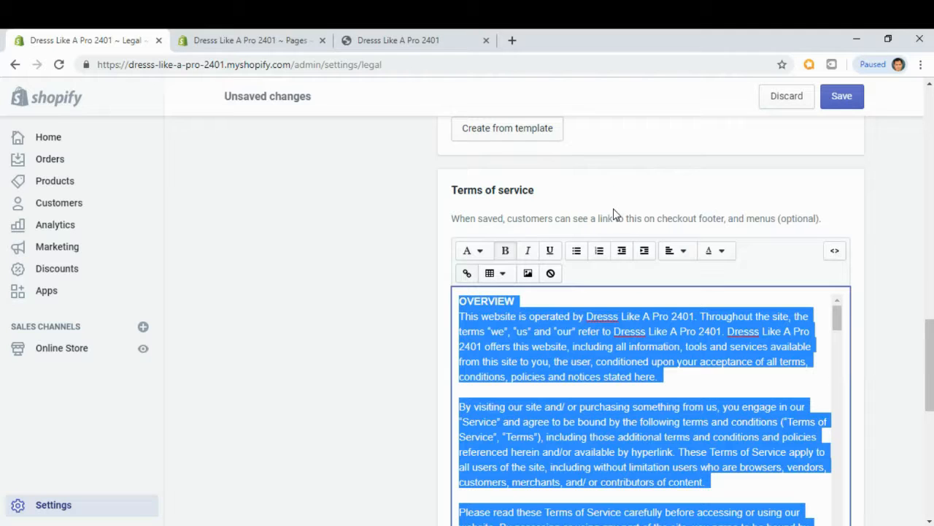
- Start another online store page titled "Terms of Service", checking the policy's name in the legal settings
click(270, 41)
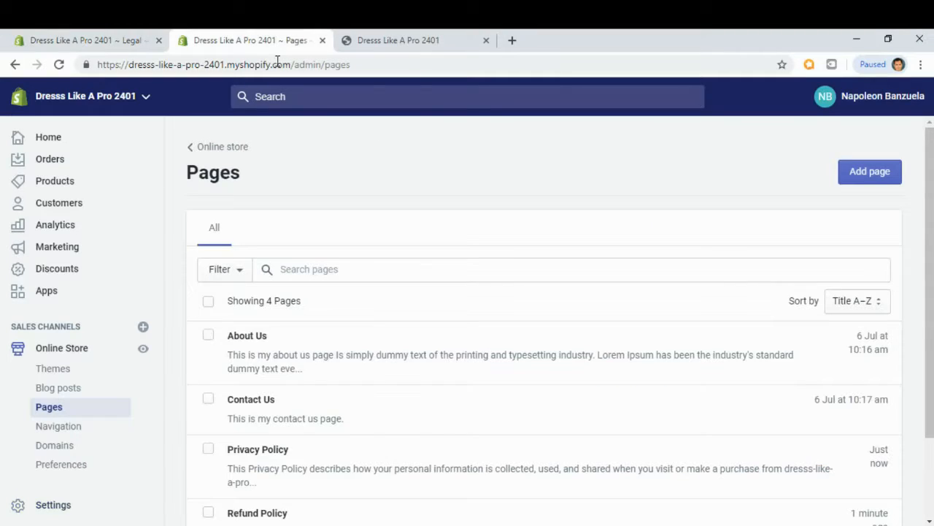
click(869, 175)
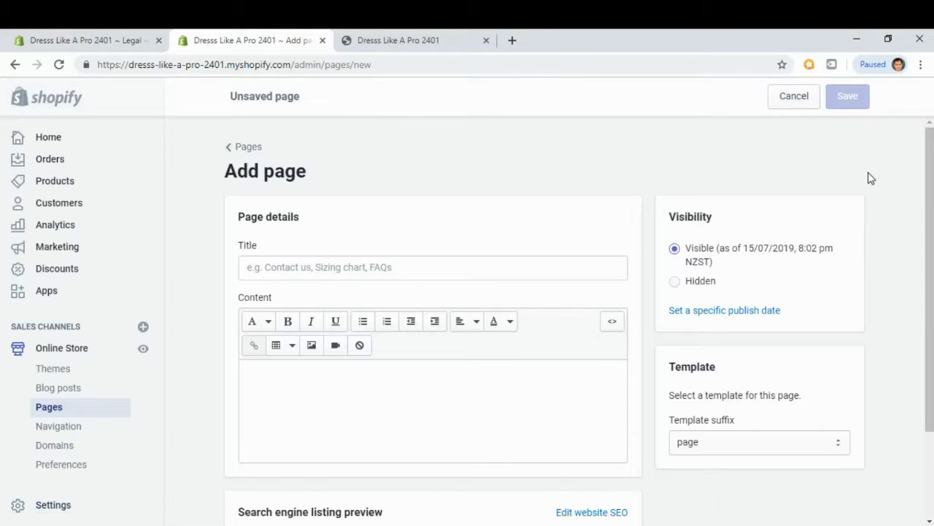
click(32, 39)
click(288, 40)
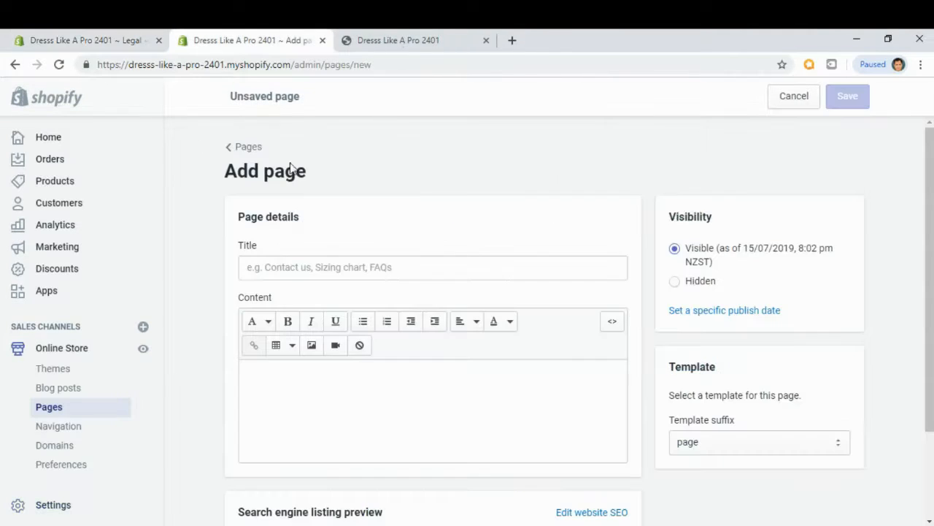
click(282, 272)
text(Terms of Service)
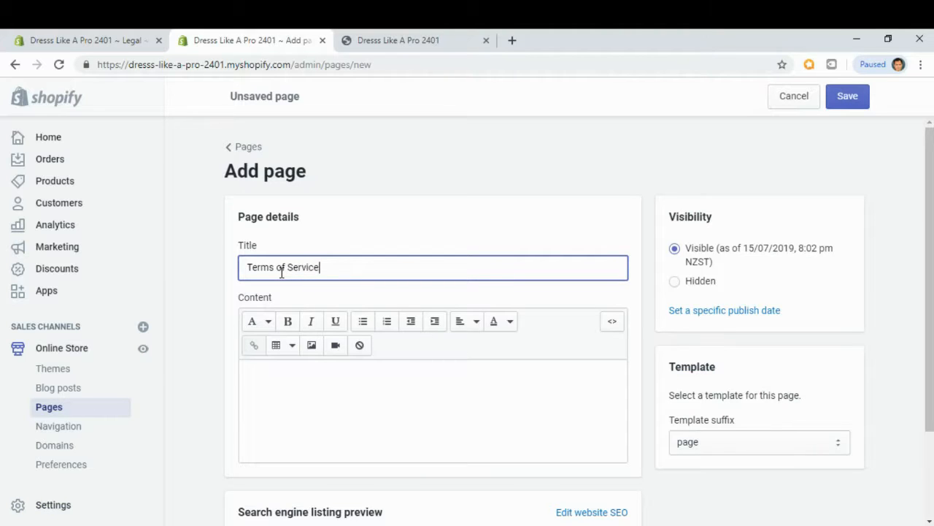
- Paste the copied terms of service text into the new page's content and save the page
click(314, 382)
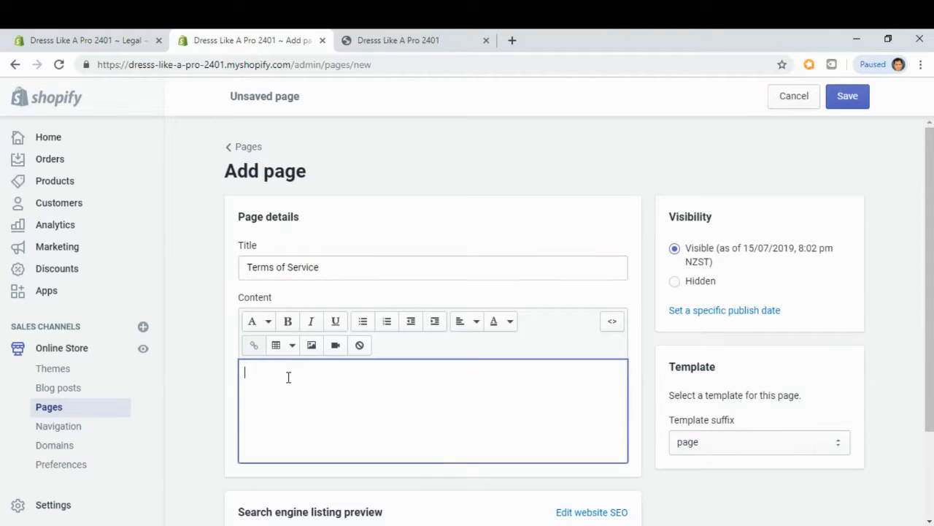
right_click(289, 377)
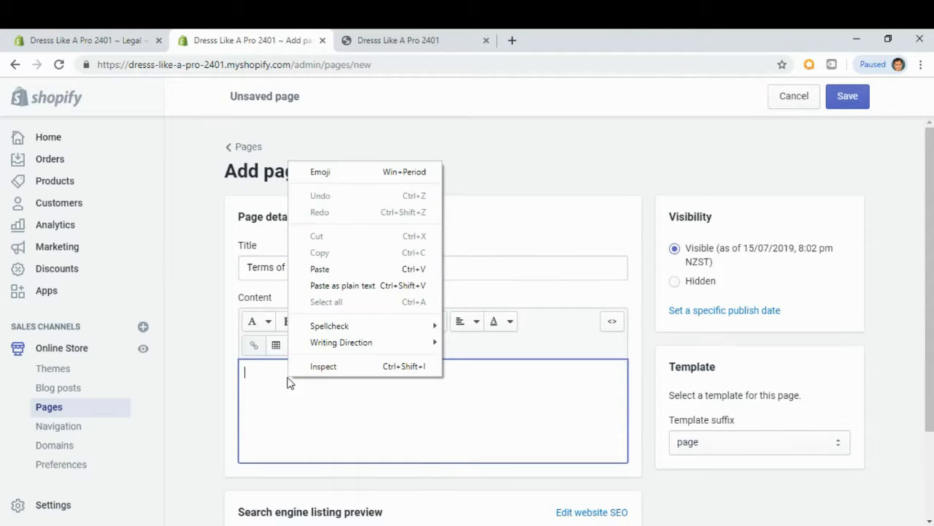
click(340, 271)
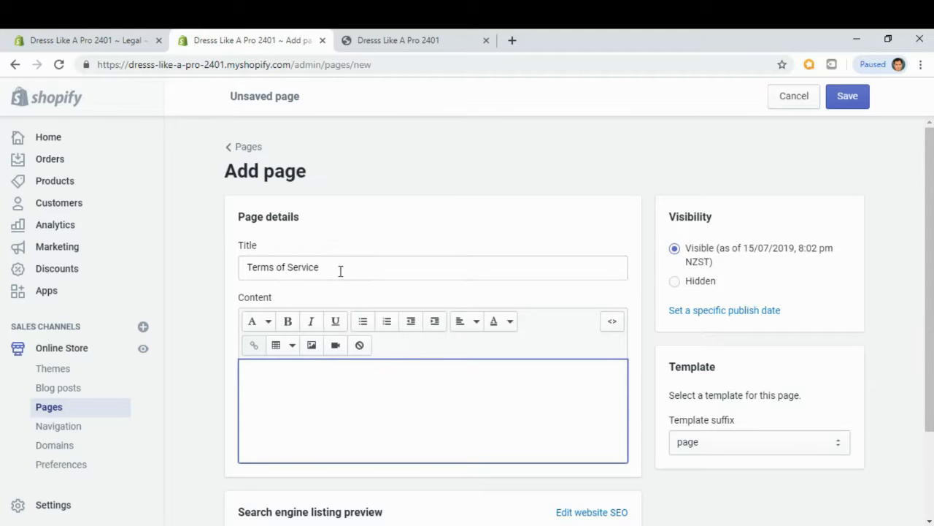
click(846, 102)
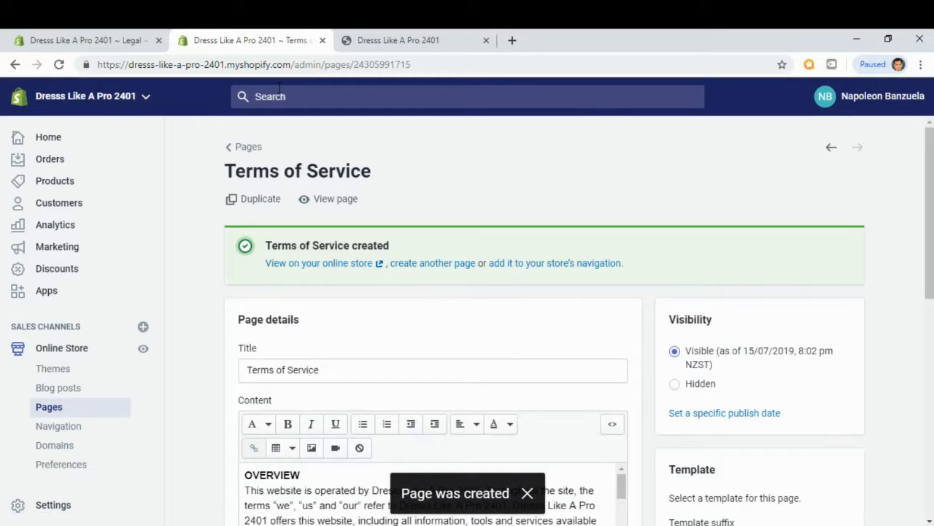
- Go to the shipping policy section in the legal settings and place the cursor in its empty text area
click(109, 41)
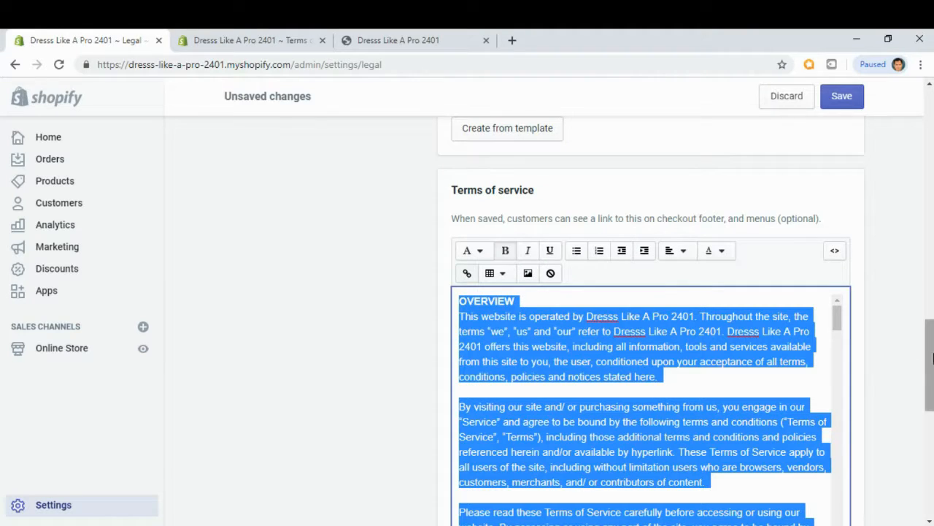
drag(931, 358, 931, 445)
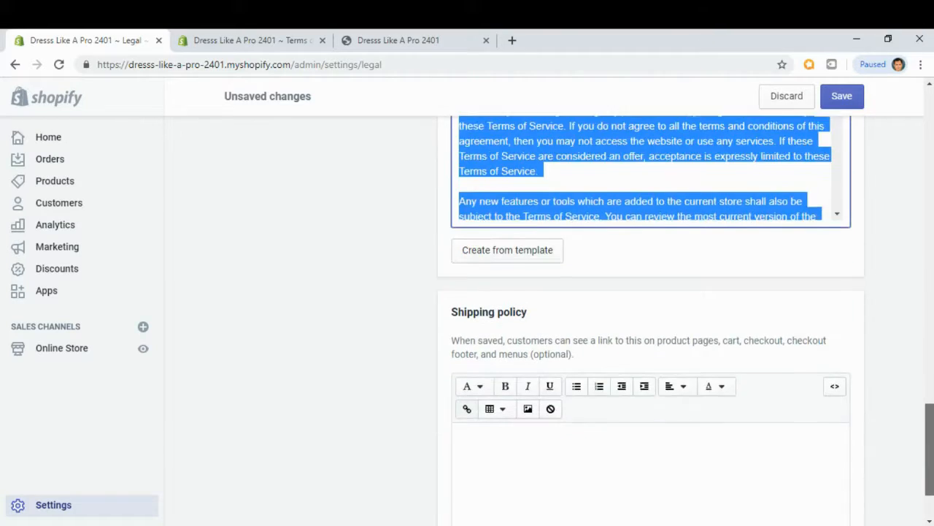
scroll(533, 406, down, 2)
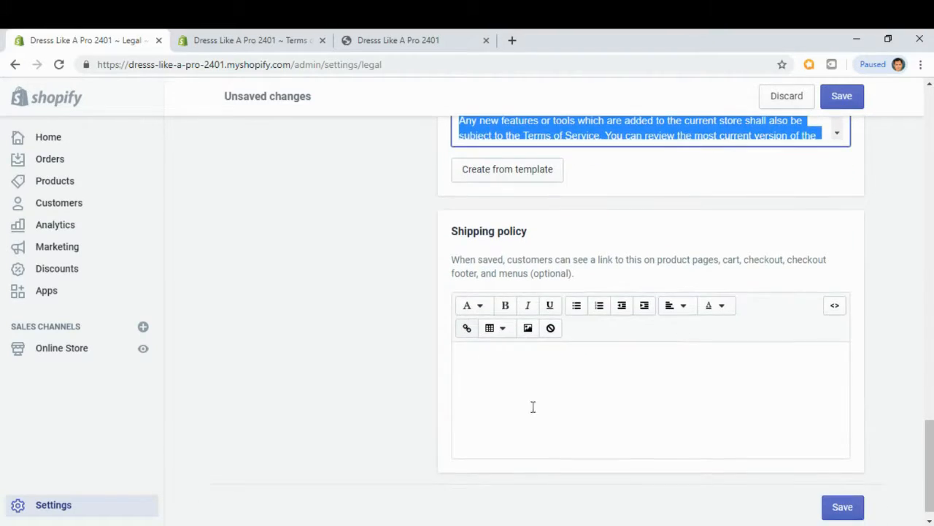
click(527, 386)
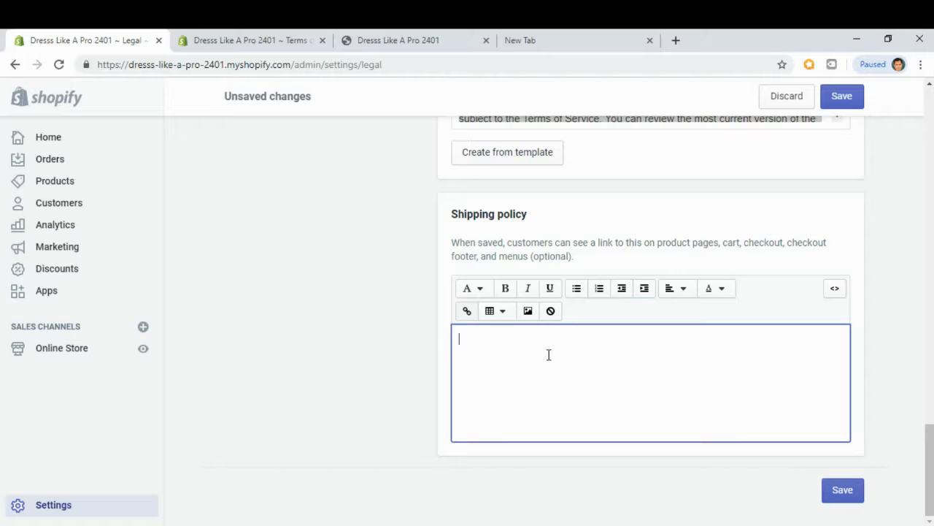
click(543, 41)
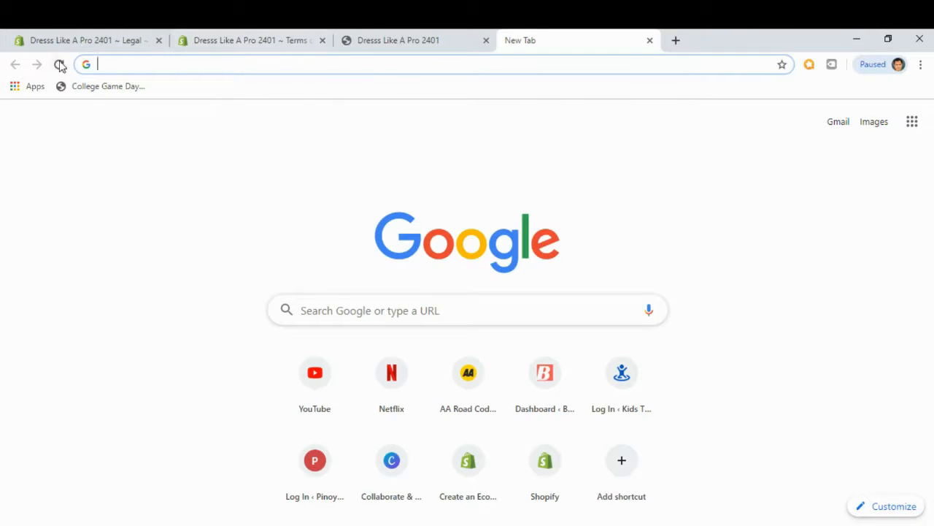
click(89, 43)
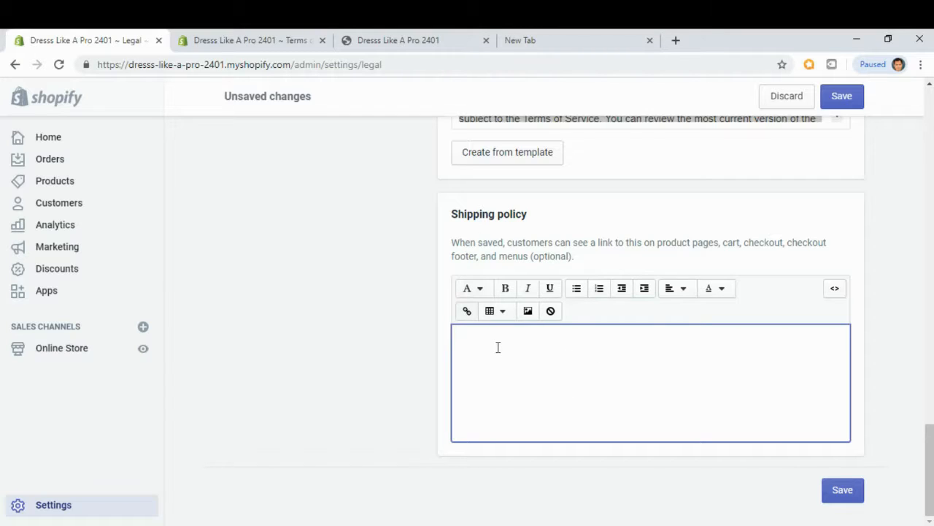
- Search the web for "dummy text" and copy the "Why do we use it?" paragraph from lipsum.com
click(571, 45)
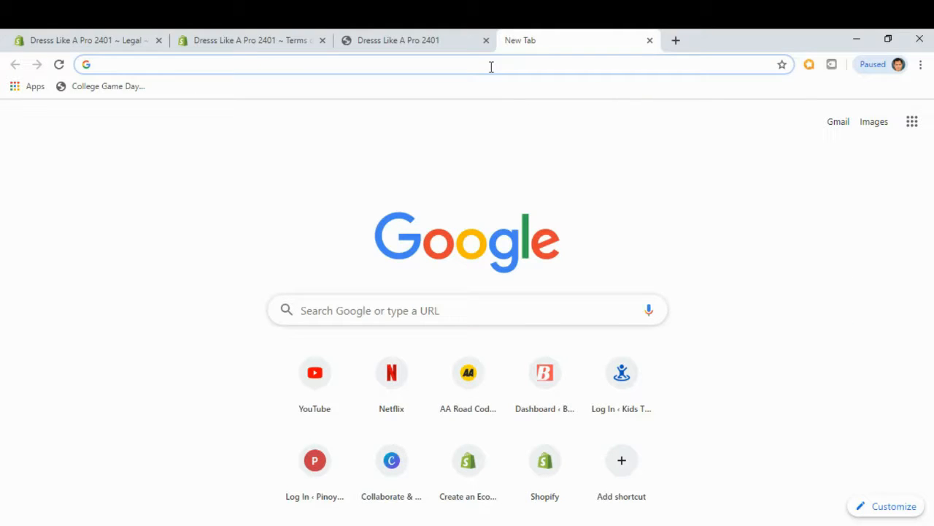
text(dummy text)
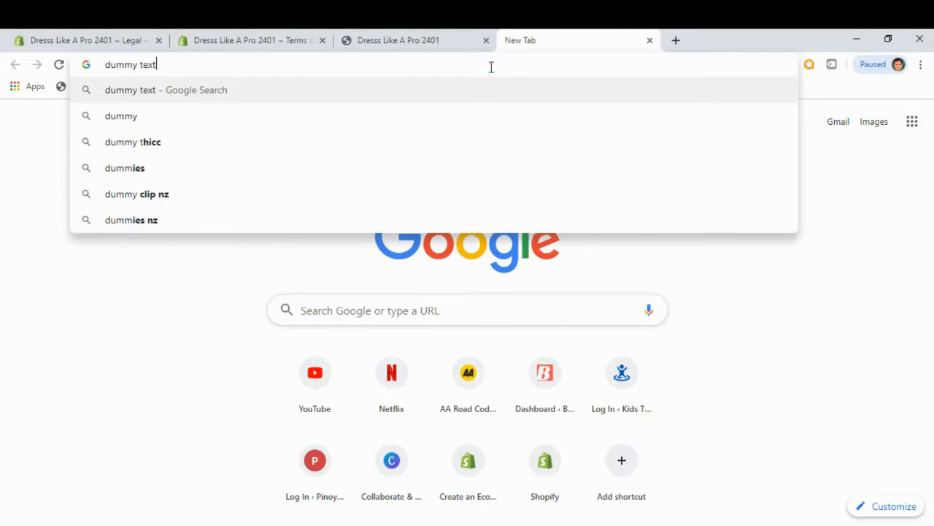
key(Return)
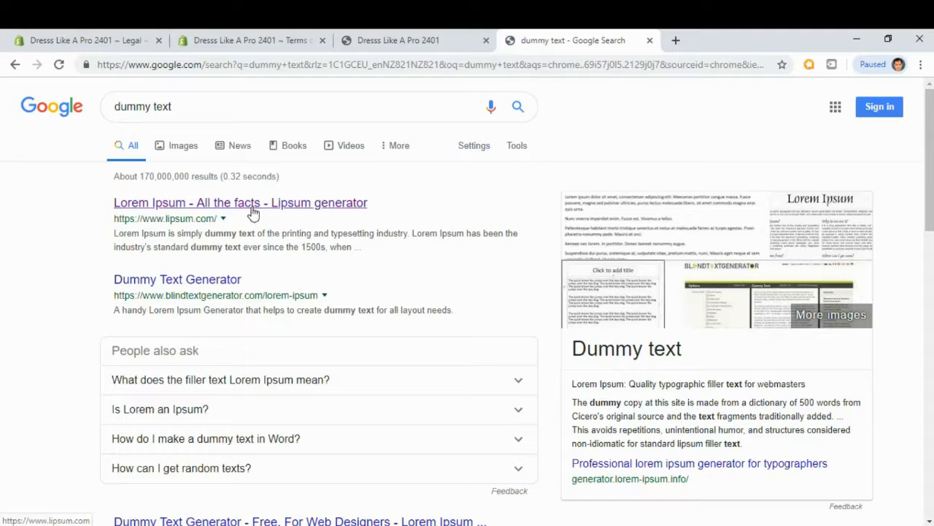
click(251, 208)
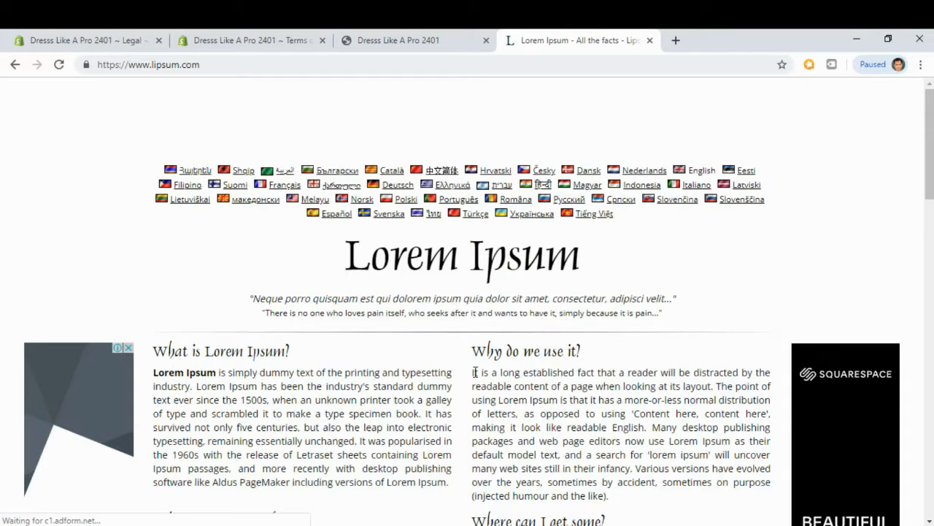
drag(474, 371, 621, 495)
key(ctrl+c)
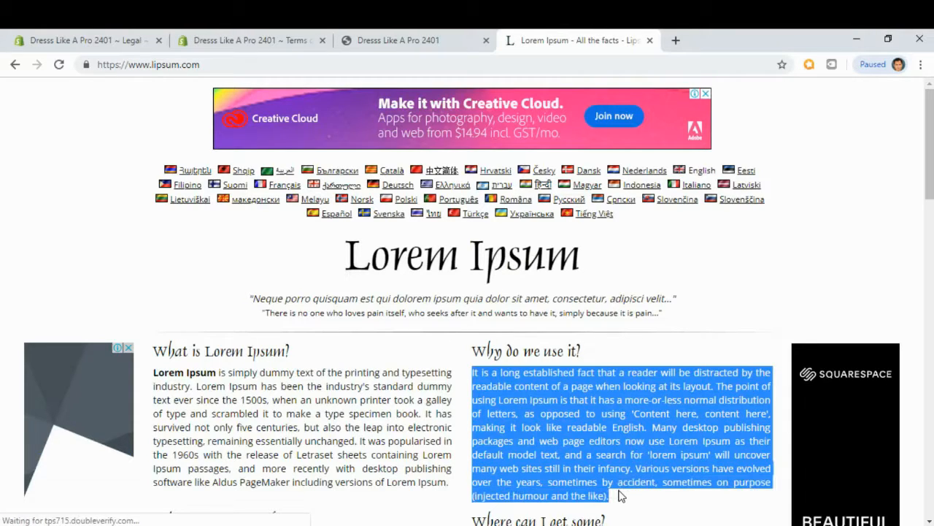
- Check the shipping policy's name in the legal settings and start another online store page titled "Shipping Policy"
click(124, 42)
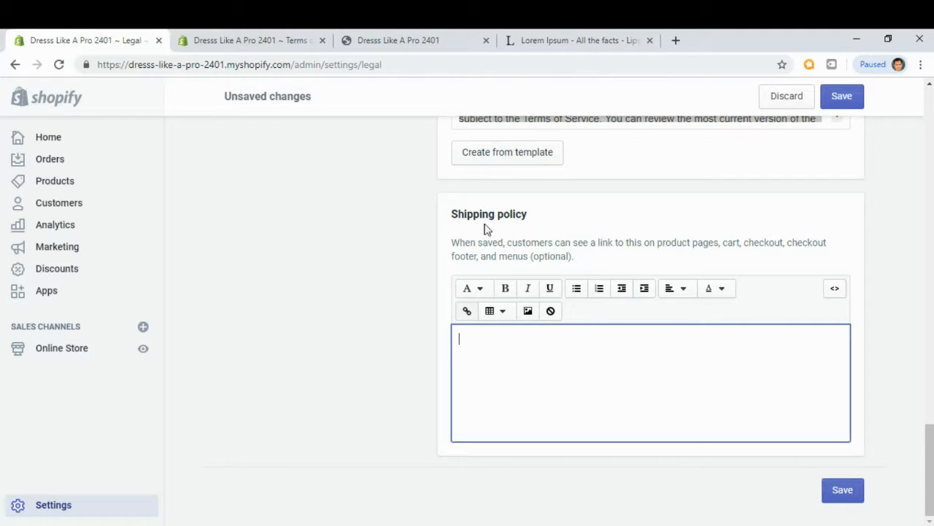
scroll(298, 294, up, 1)
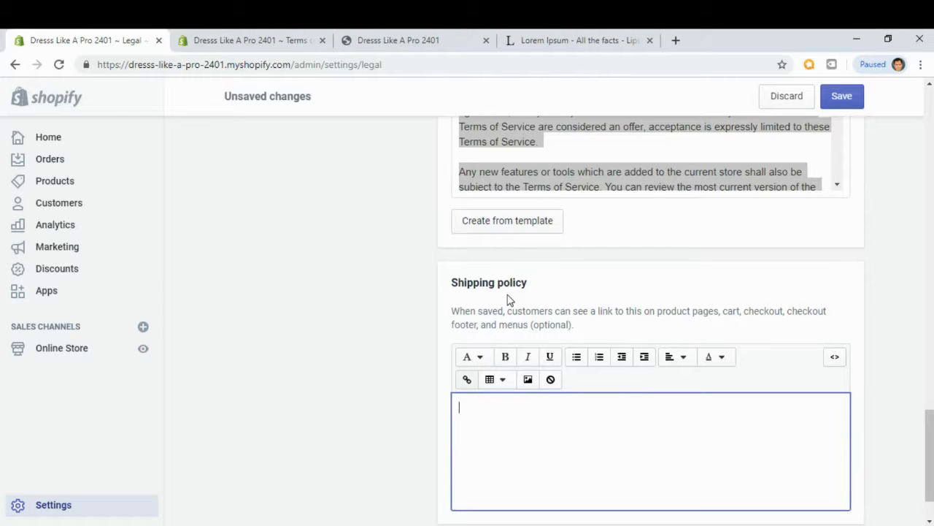
click(232, 38)
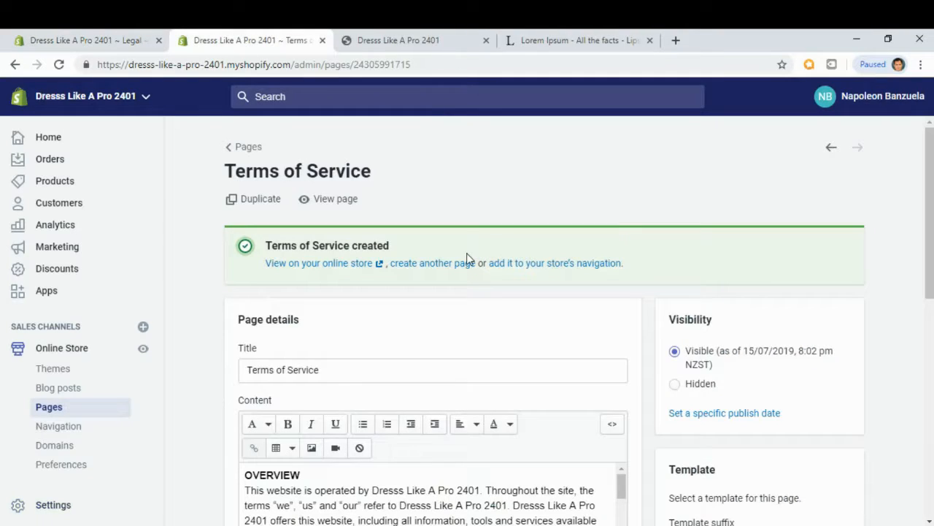
click(248, 148)
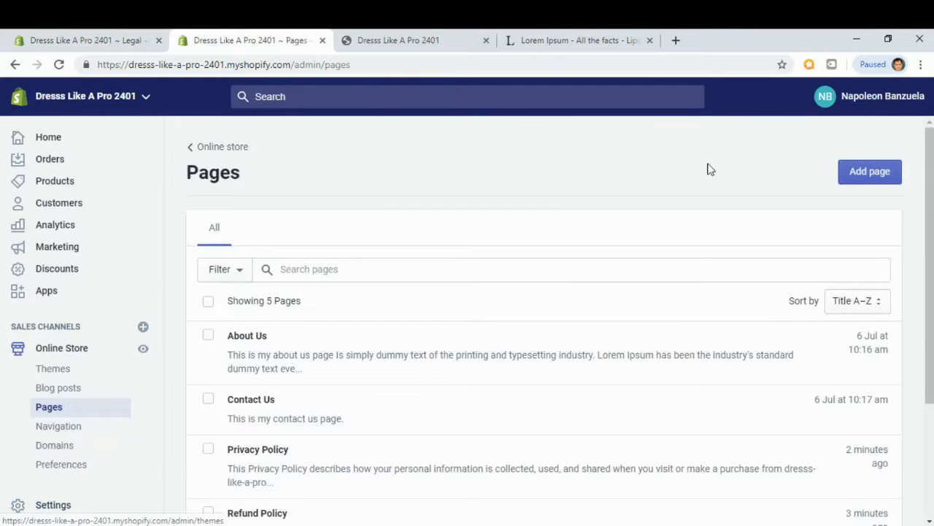
click(848, 173)
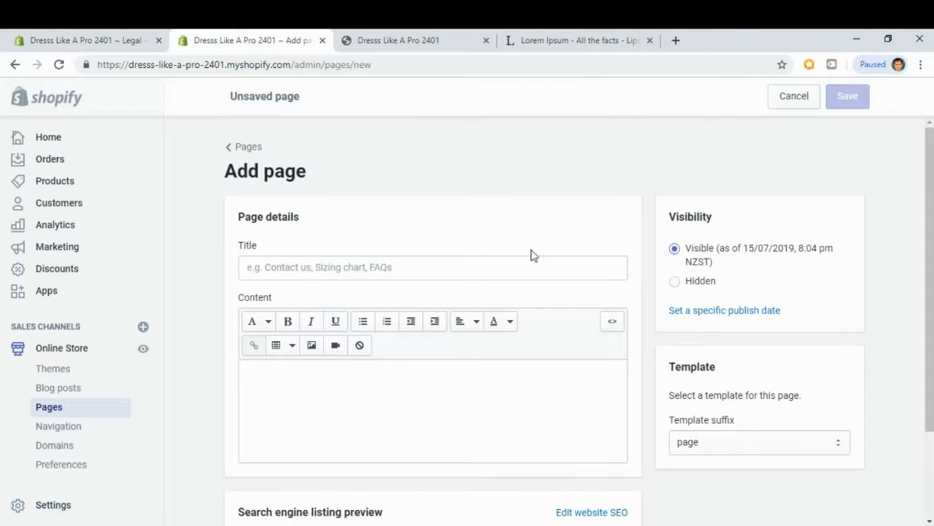
click(437, 269)
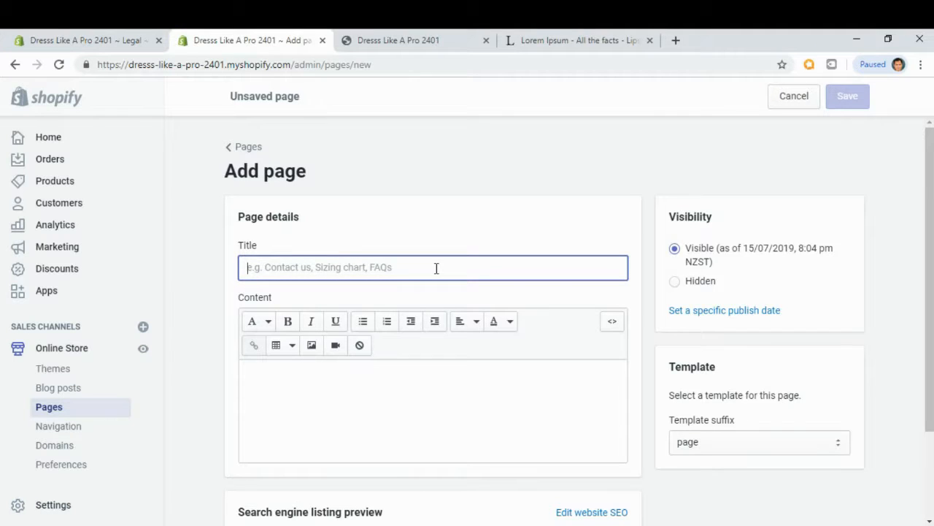
text(Shipping Policy)
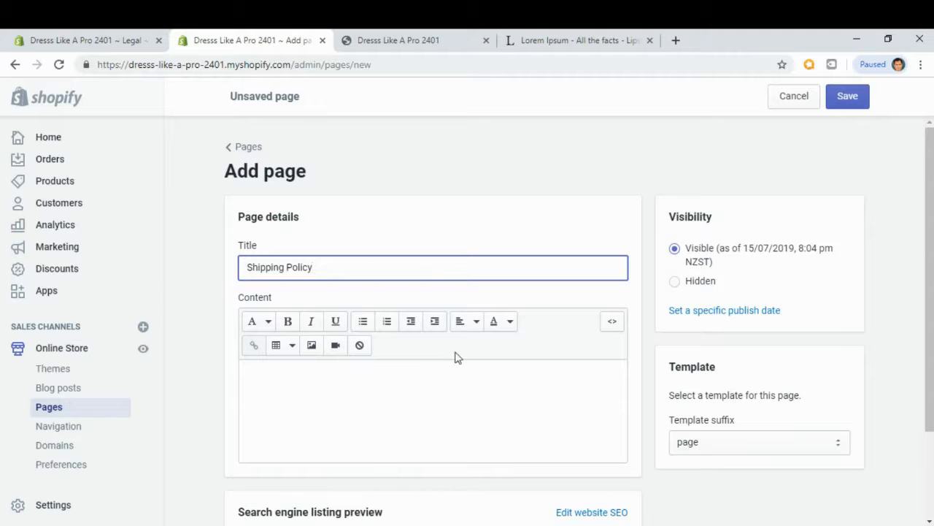
- Paste the copied dummy paragraph into the Shipping Policy page's content and save the page
click(316, 386)
scroll(316, 386, down, 1)
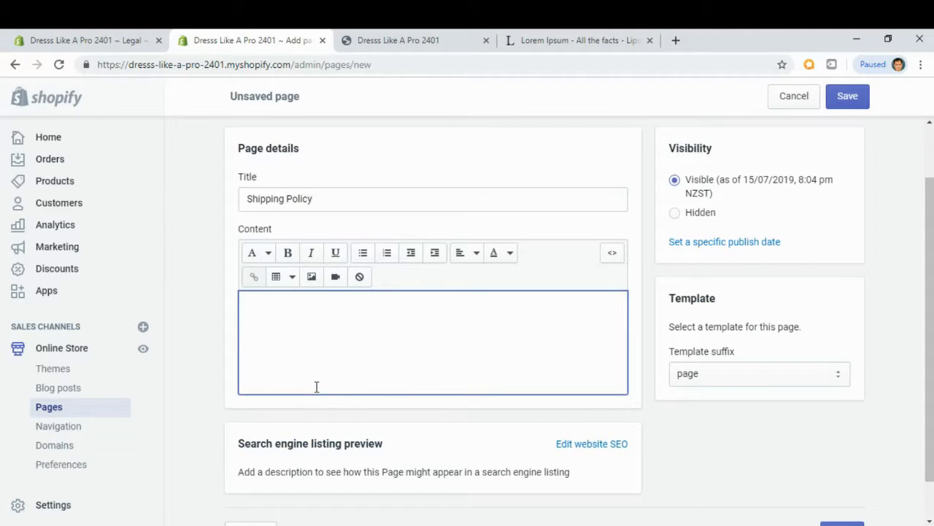
key(ctrl+v)
scroll(362, 357, up, 1)
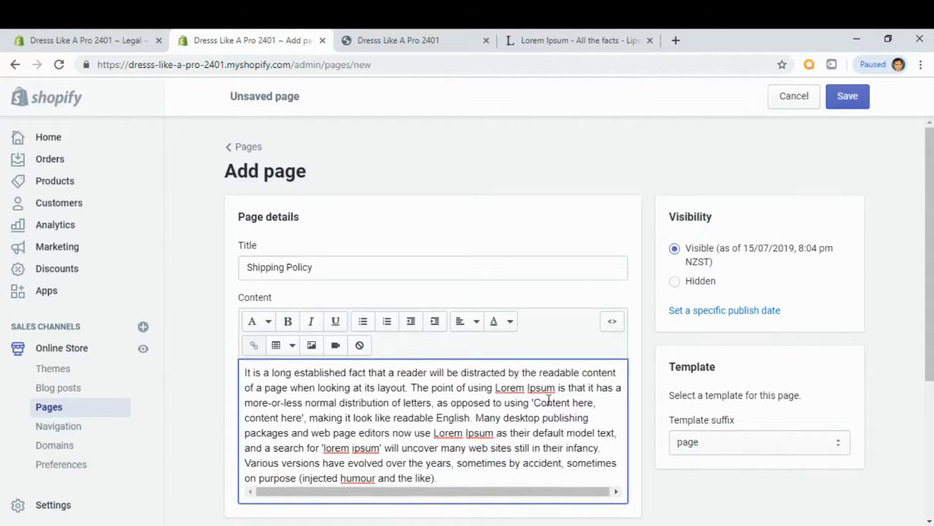
scroll(549, 402, down, 1)
scroll(809, 367, up, 1)
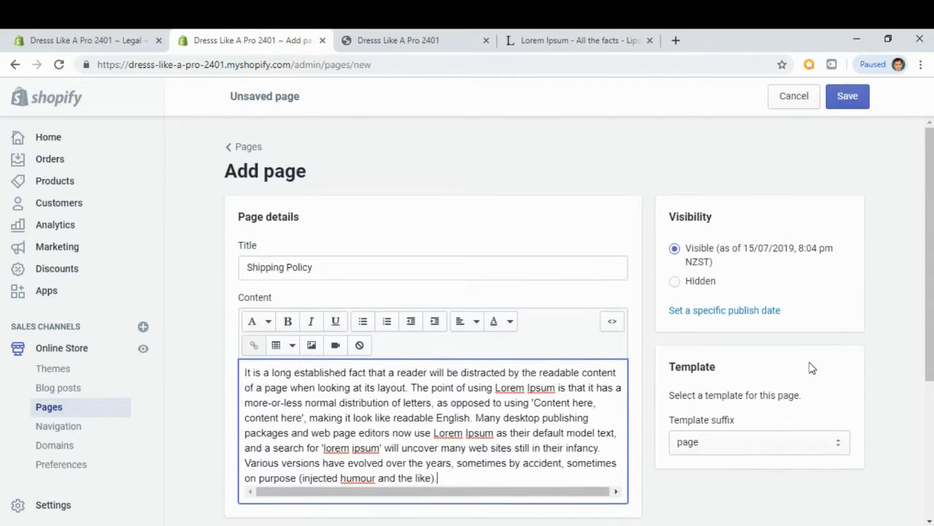
click(852, 103)
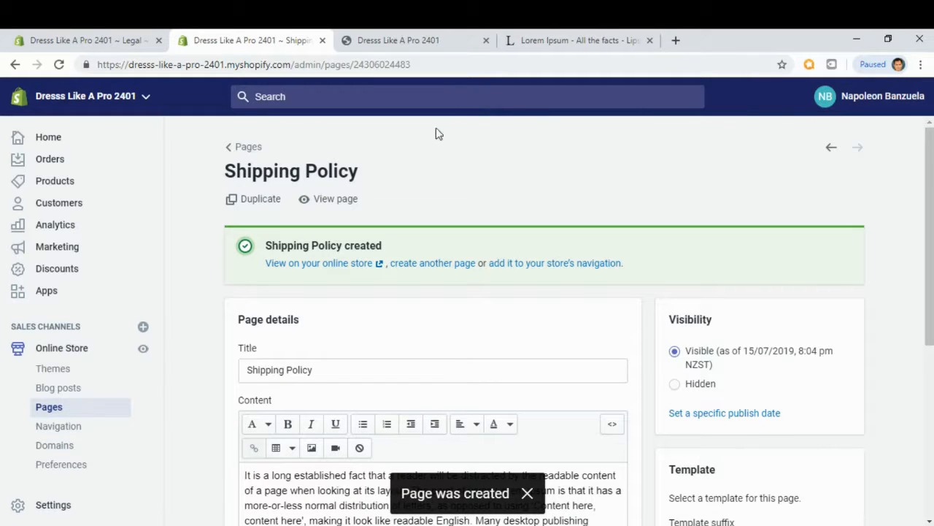
- Return to the Pages list and review the policy pages in it
click(251, 150)
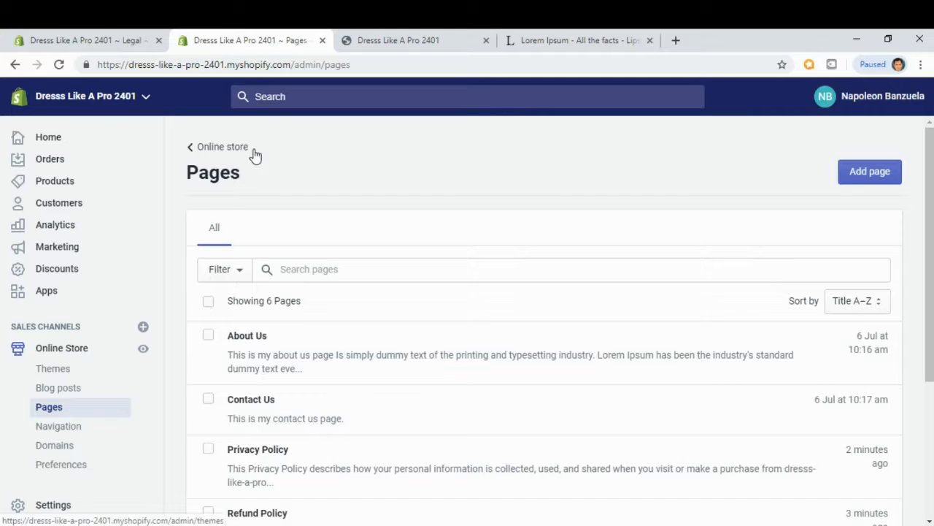
scroll(931, 191, down, 2)
drag(931, 191, 932, 289)
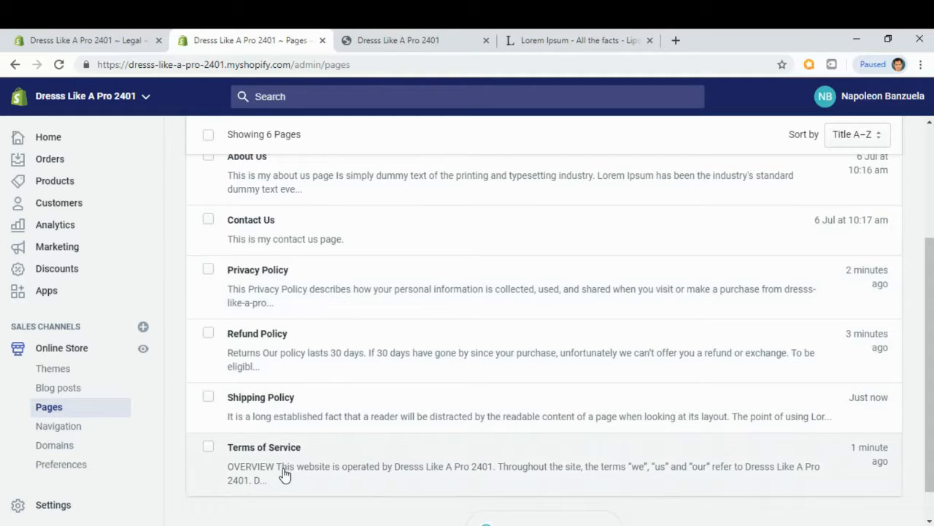
- Close the Lorem Ipsum site, check the quick links in the storefront's footer and return to the store admin
click(649, 40)
click(411, 40)
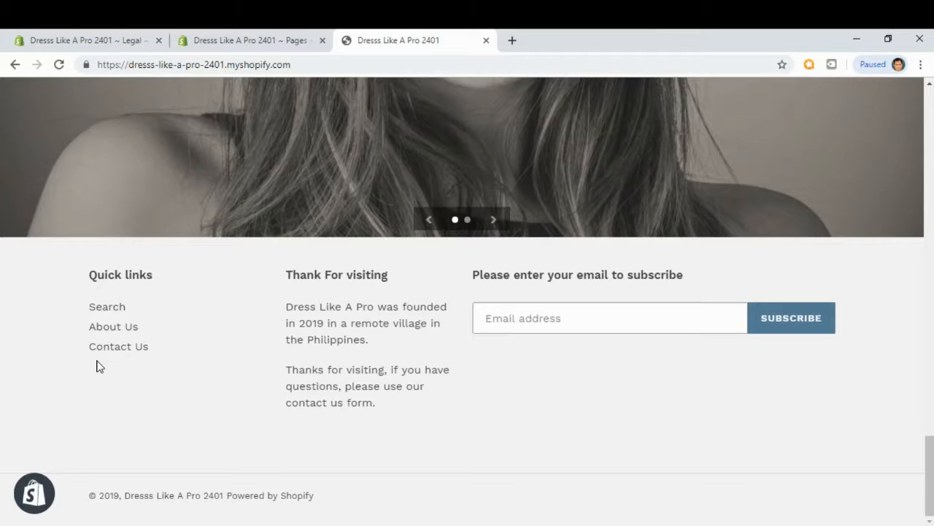
click(240, 41)
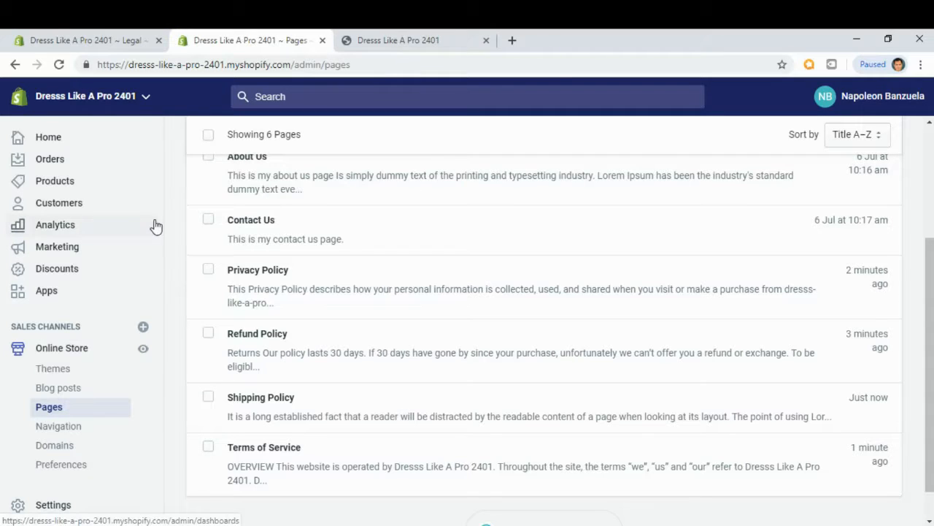
- Open the Footer menu in the online store's navigation and start a new menu item, ready for its name
click(78, 431)
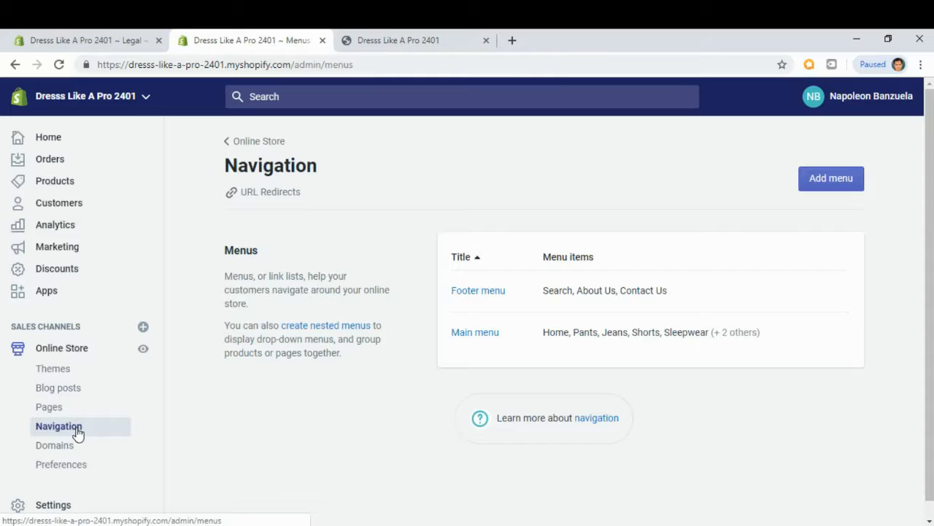
click(467, 292)
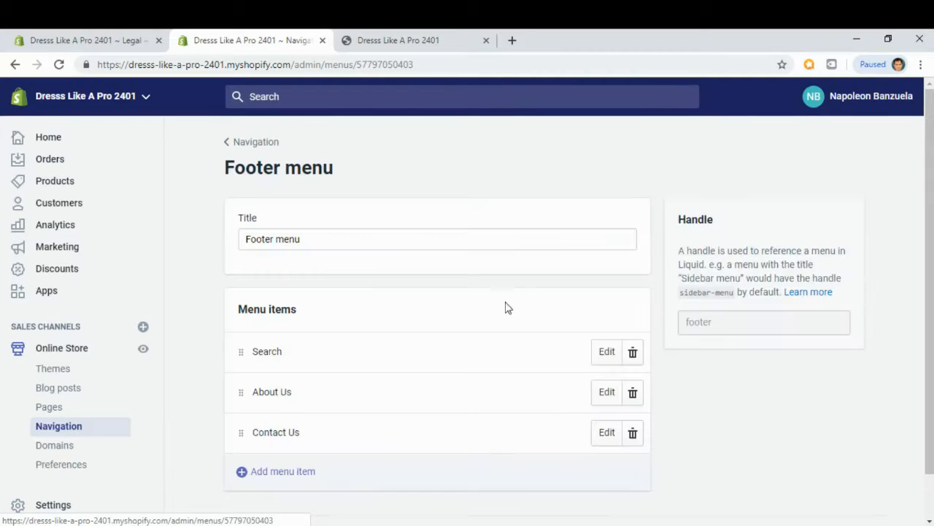
scroll(562, 319, down, 2)
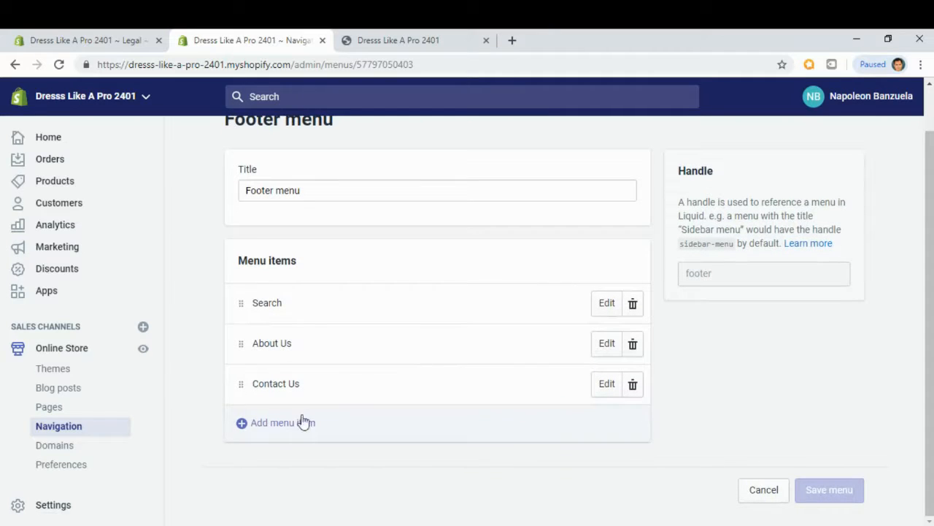
click(272, 427)
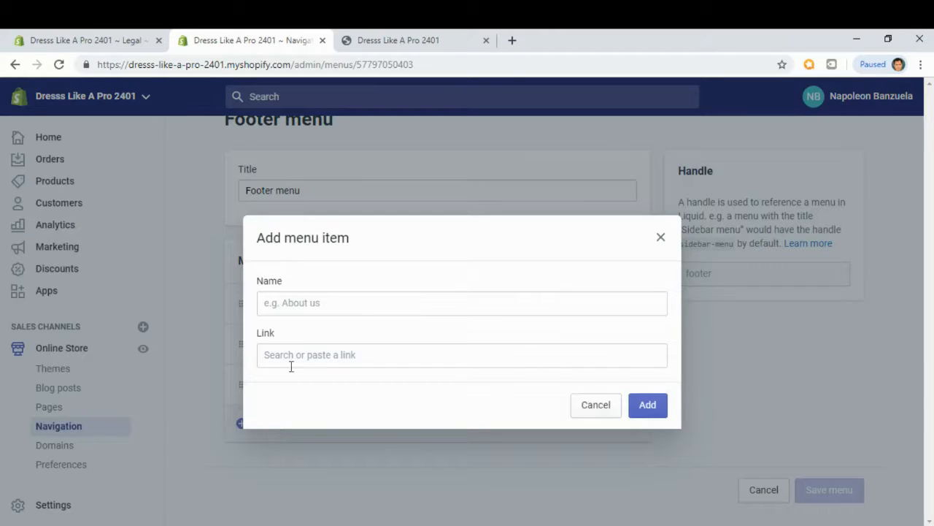
click(294, 304)
- Check the first policy in the legal settings, then add a footer menu item named Refund Policy linked to the Refund Policy page
click(115, 46)
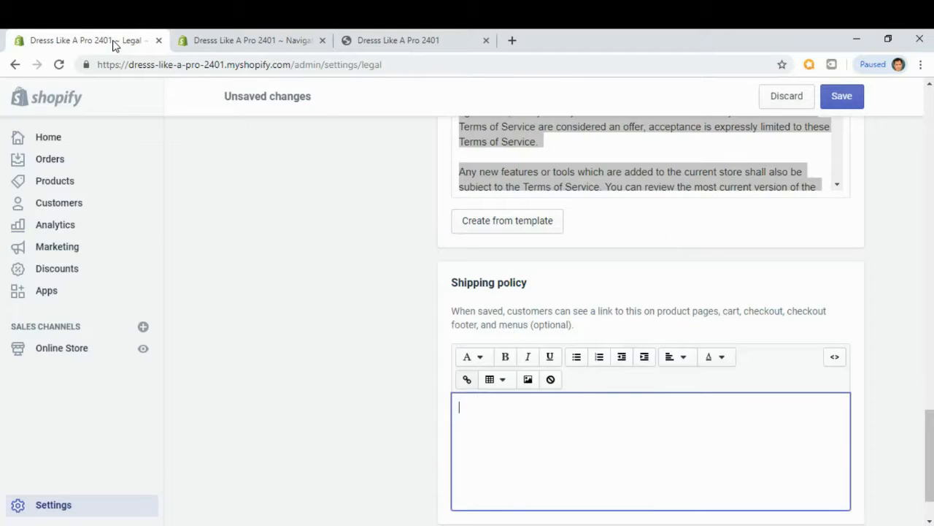
scroll(572, 300, up, 20)
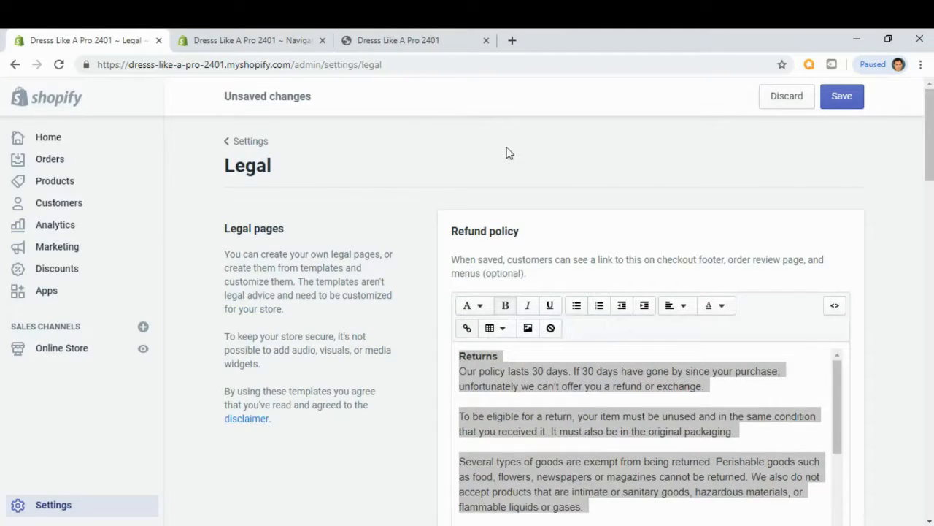
click(252, 40)
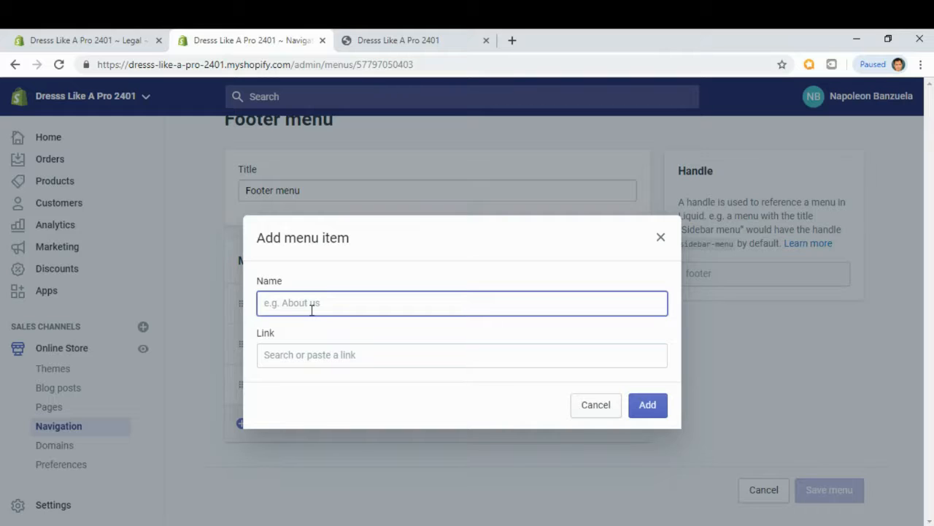
click(115, 44)
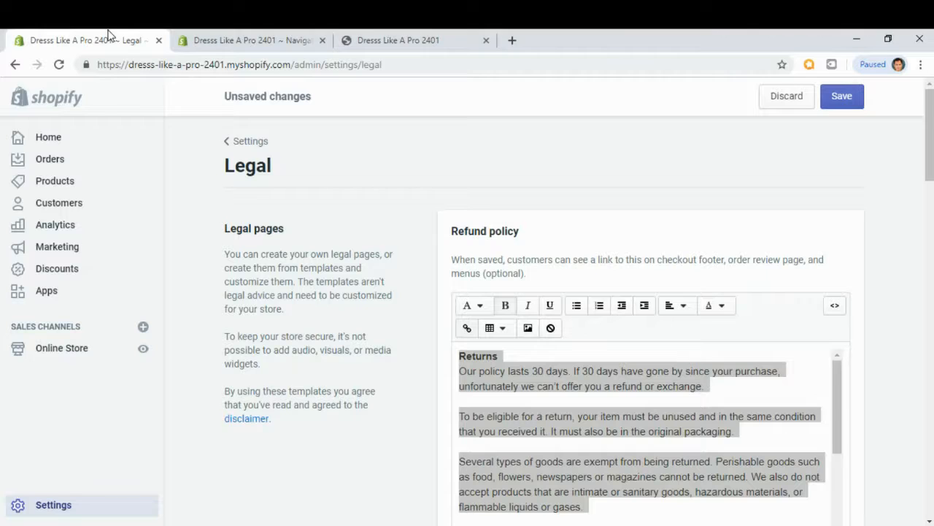
click(241, 40)
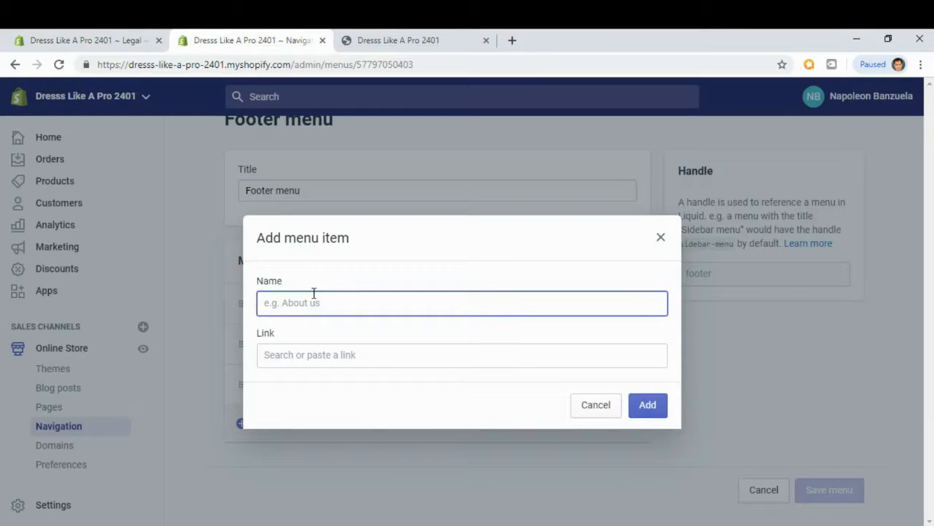
text(Refund Policy)
click(314, 359)
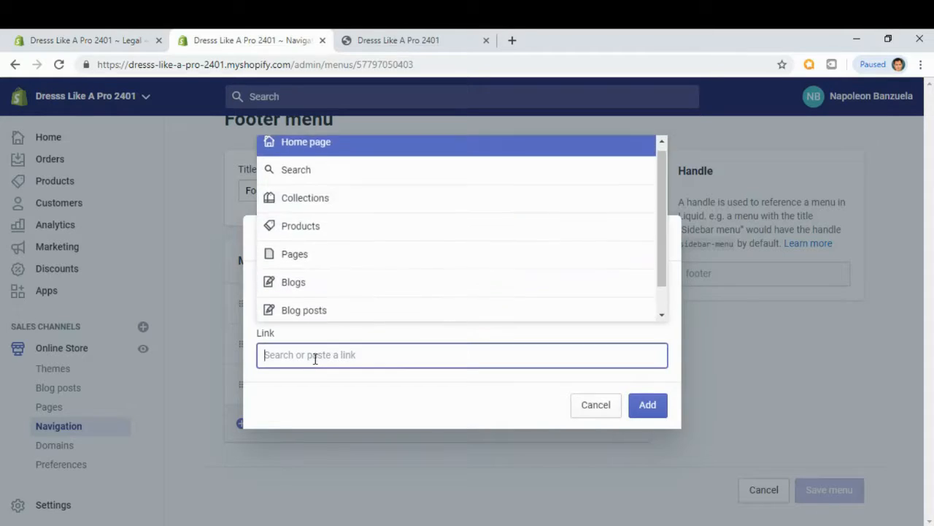
click(323, 263)
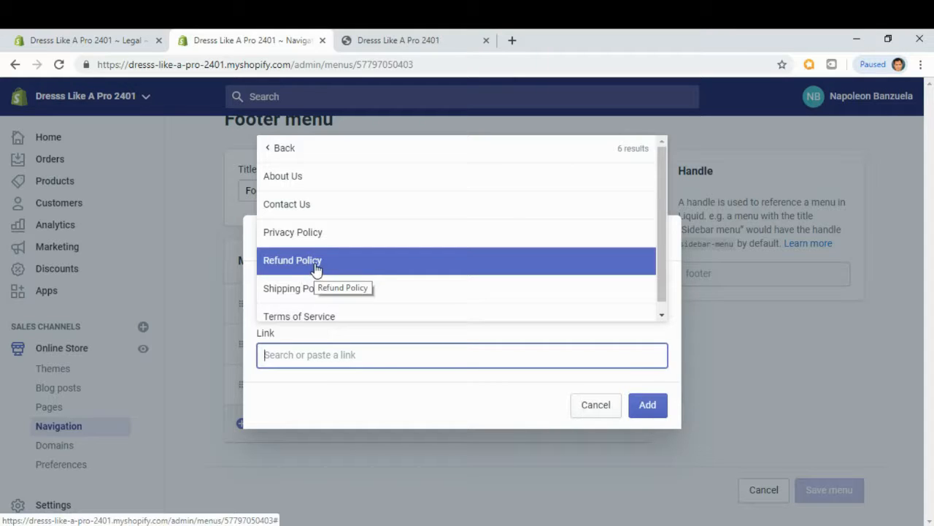
click(316, 269)
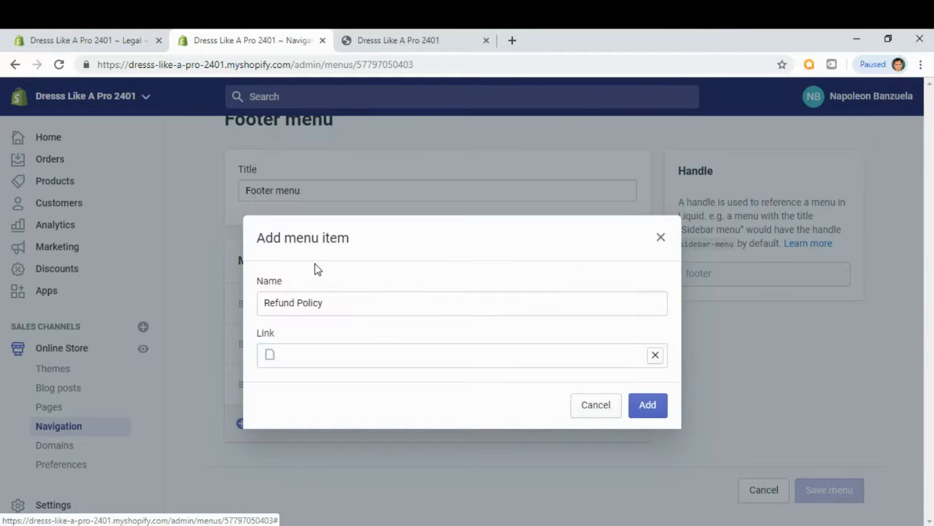
click(646, 405)
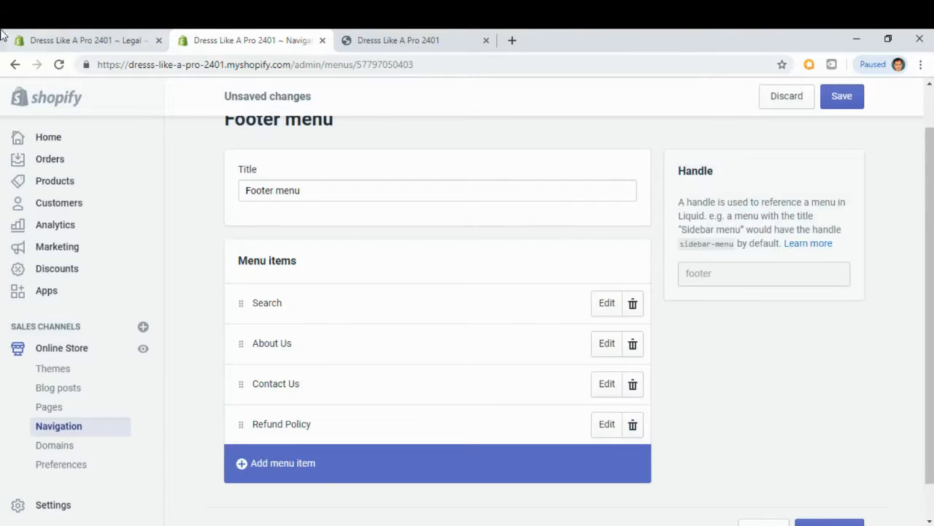
- Look up the second policy in the legal settings and add a Privacy Policy footer menu item linked to the Privacy Policy page
click(53, 38)
scroll(930, 190, down, 2)
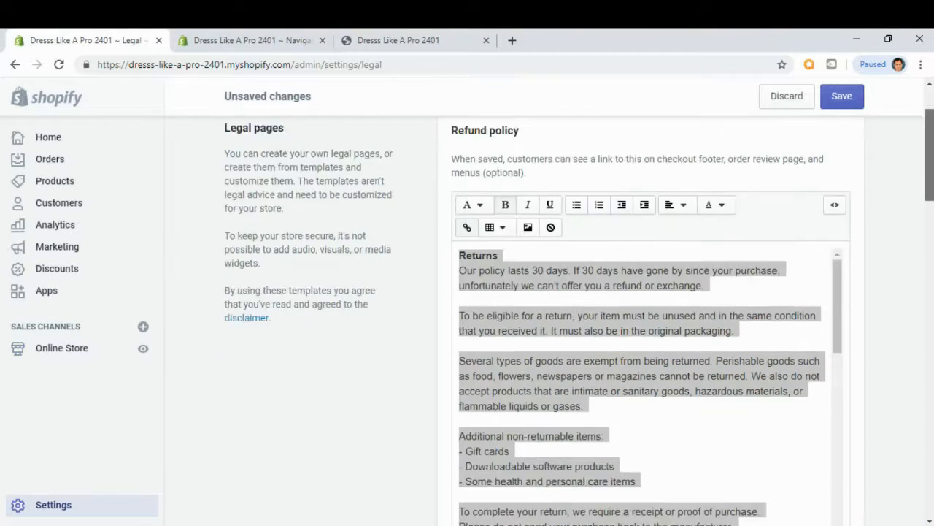
scroll(649, 322, down, 5)
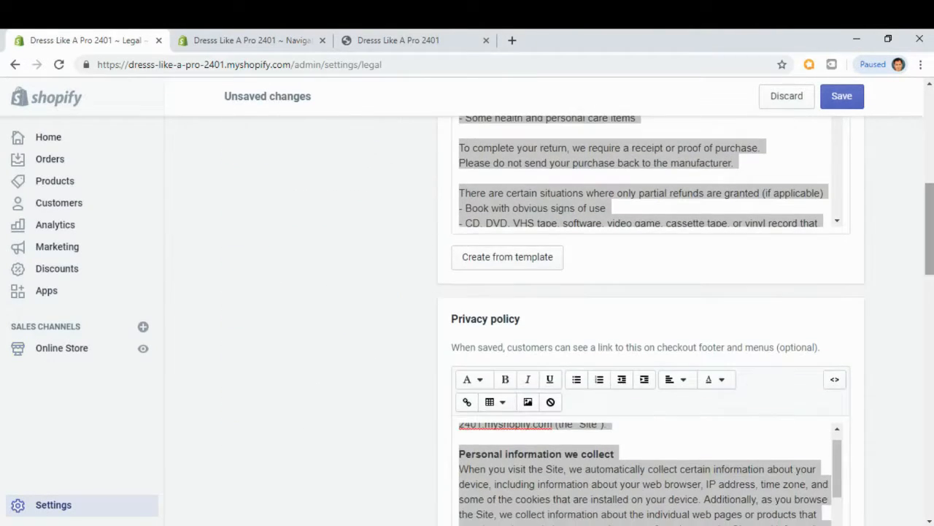
click(264, 41)
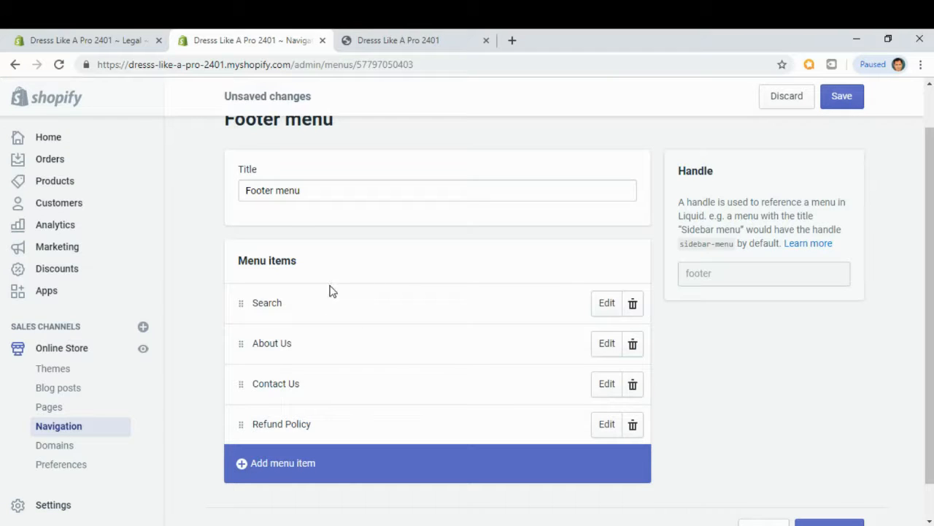
scroll(372, 335, down, 1)
click(278, 425)
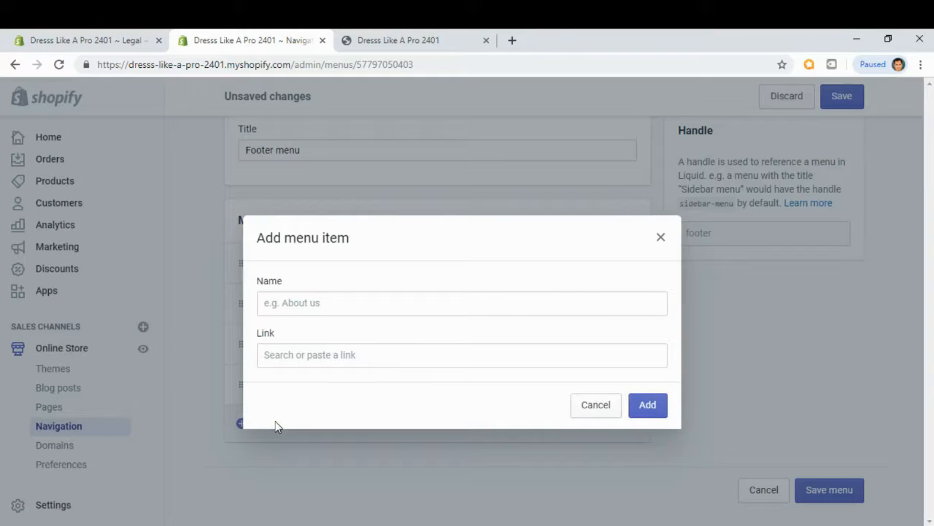
click(305, 307)
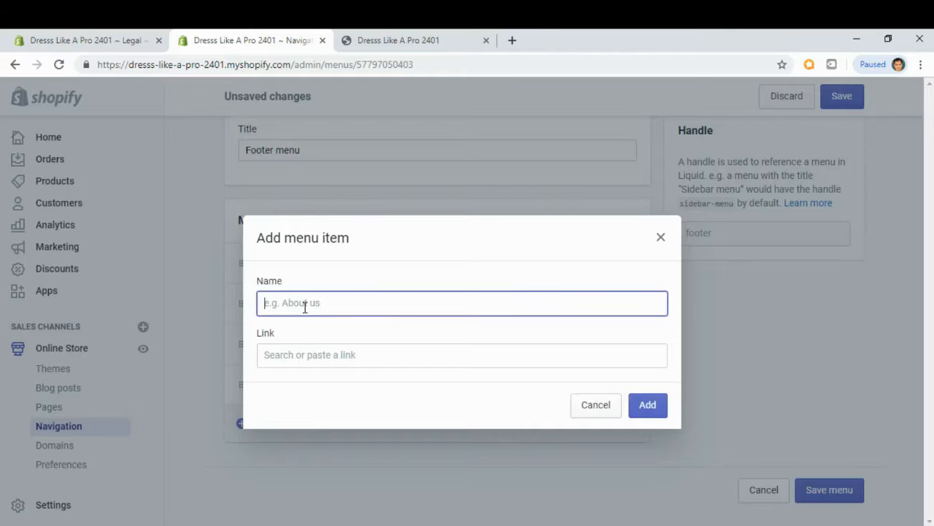
text(Privacy Policy)
click(322, 362)
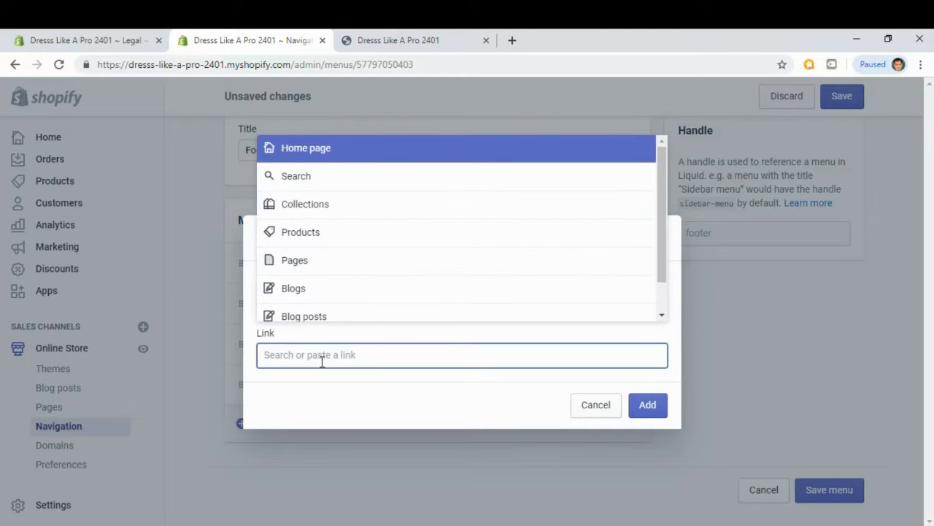
click(293, 267)
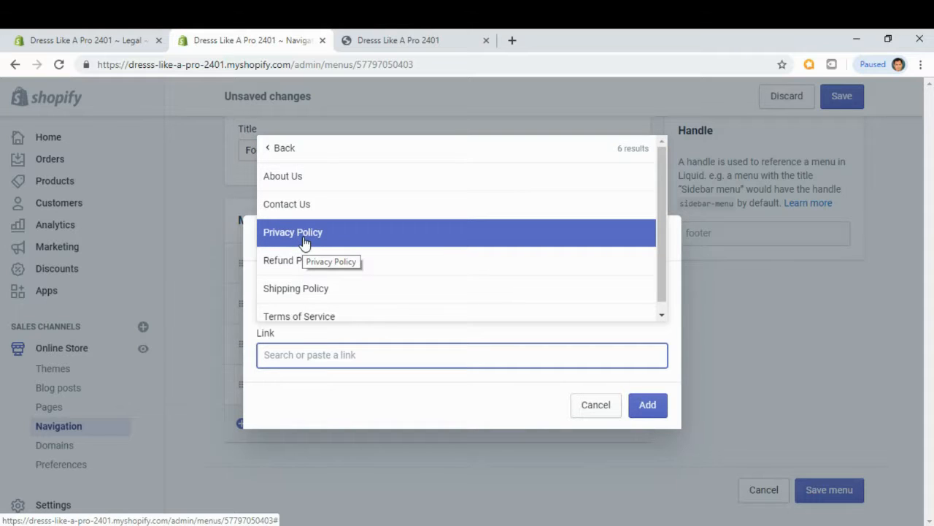
click(305, 233)
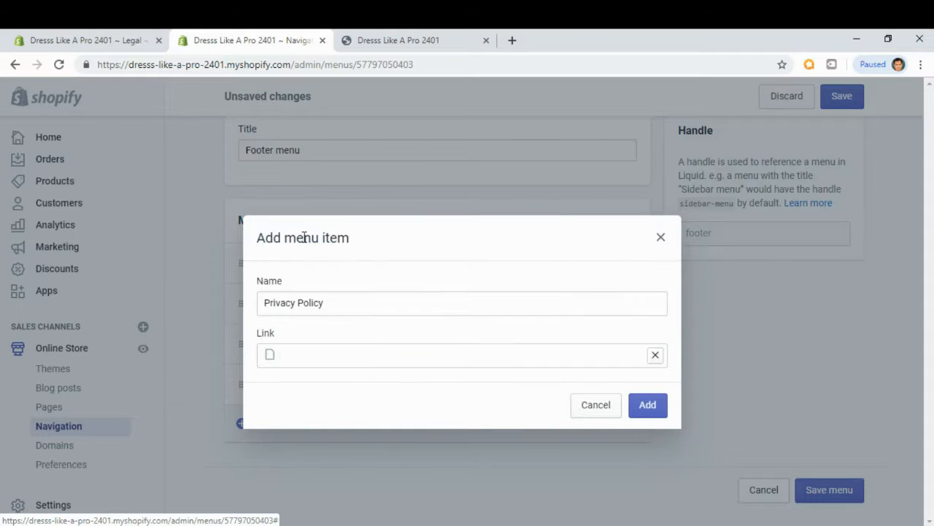
click(647, 406)
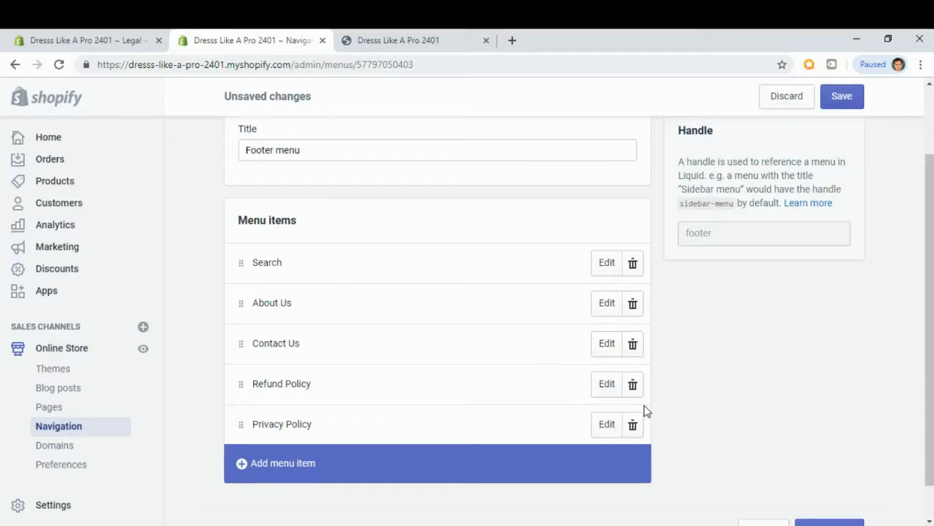
- Look up the third policy in the legal settings and add a Terms of Service footer menu item linked to the Terms of Service page
click(89, 35)
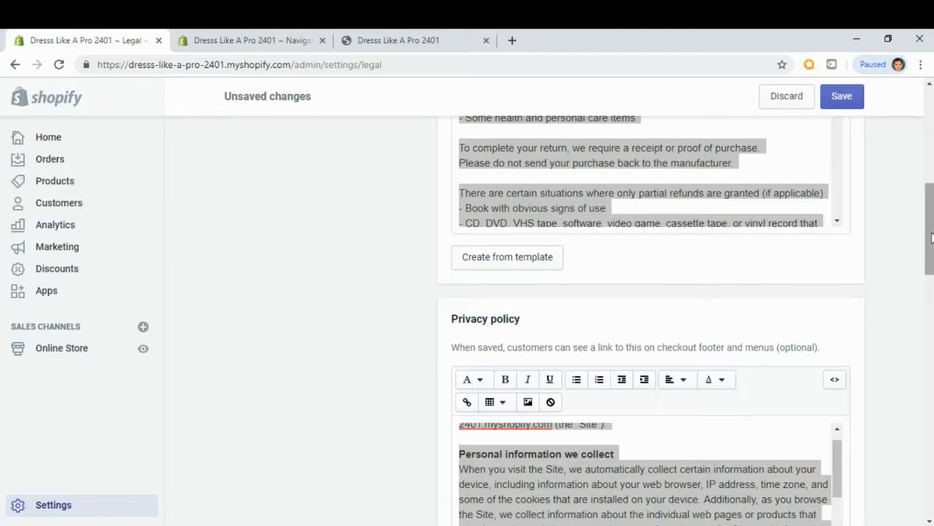
drag(928, 241, 928, 372)
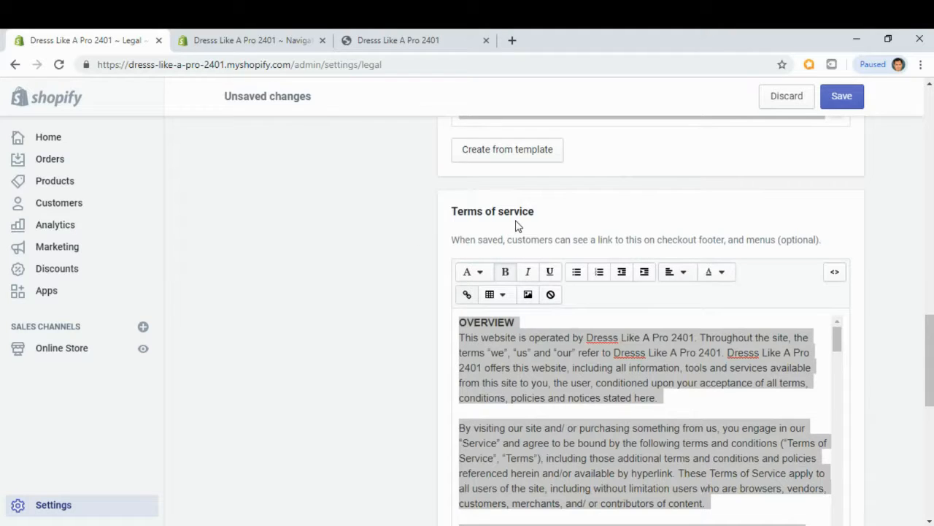
click(277, 43)
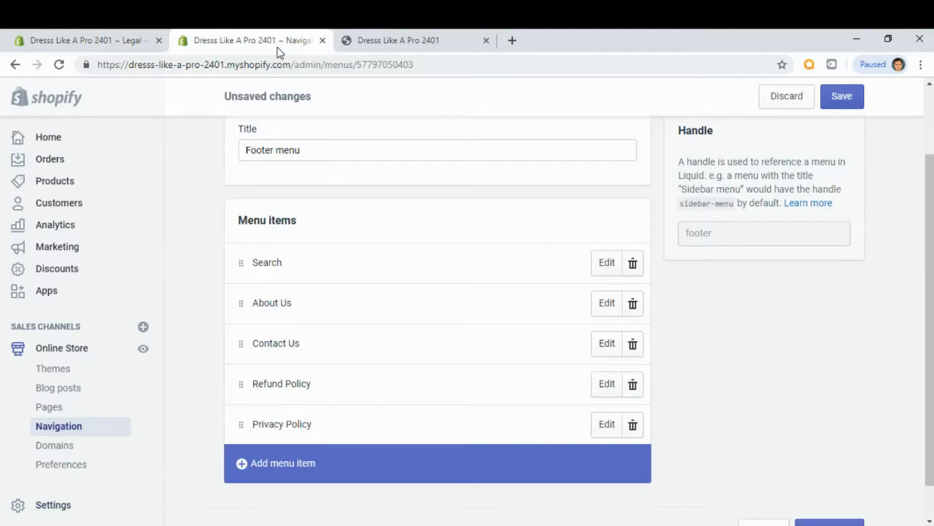
click(275, 463)
click(304, 305)
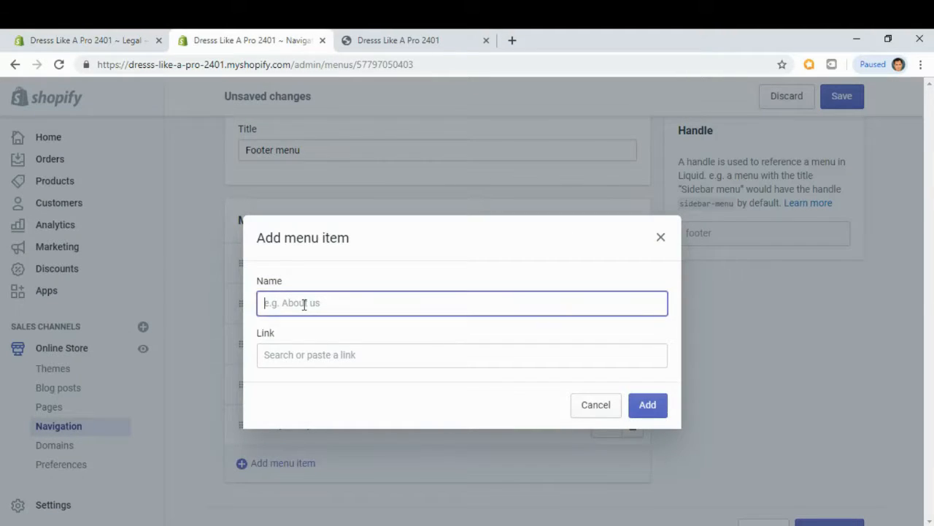
text(Terms of Service)
click(308, 355)
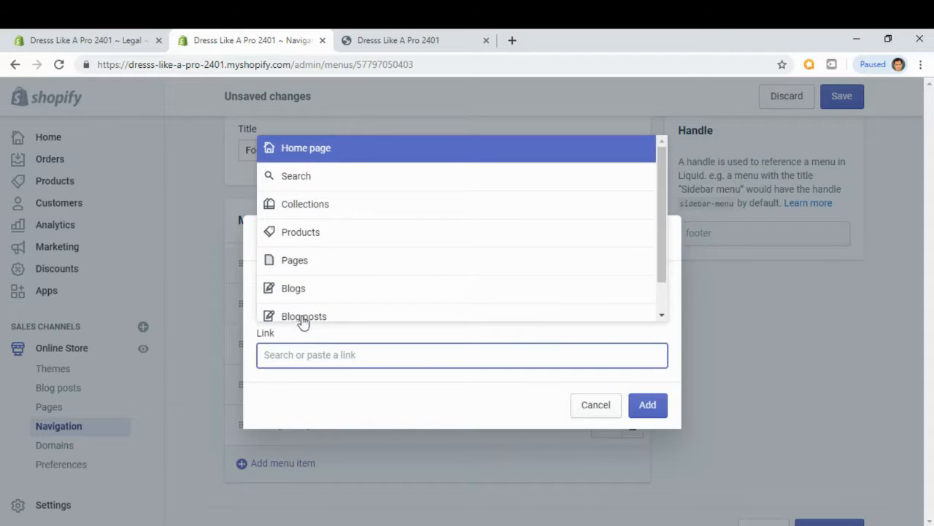
click(300, 260)
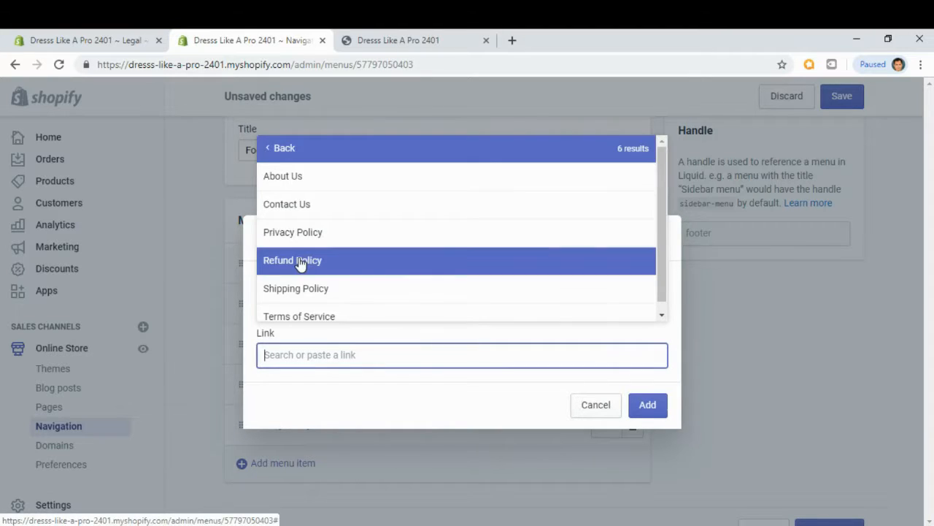
scroll(311, 304, down, 1)
click(311, 305)
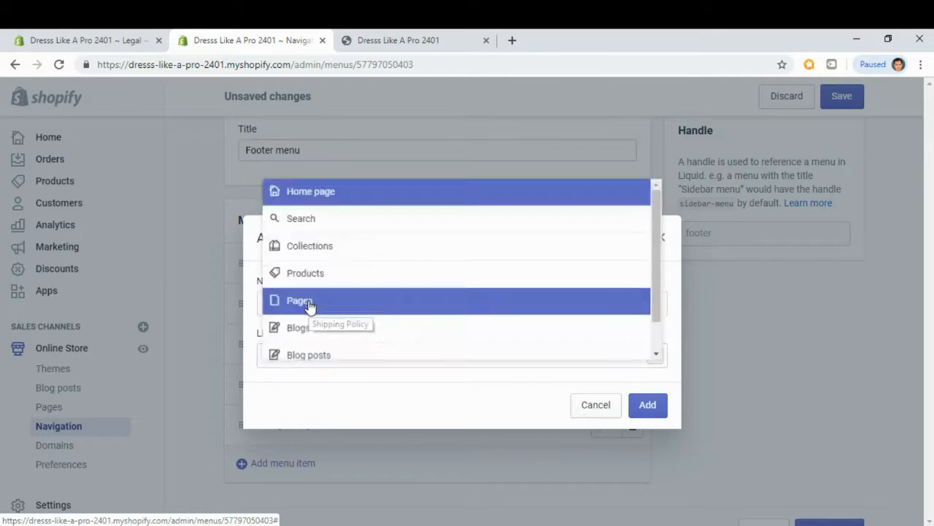
click(646, 406)
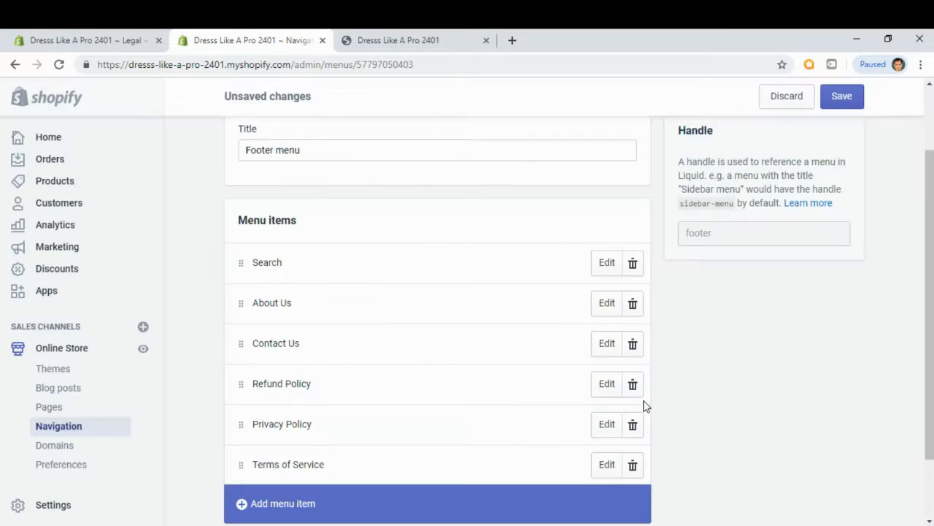
- Look up the last policy in the legal settings and add a Shipping Policy footer menu item linked to the Shipping Policy page
scroll(644, 406, down, 2)
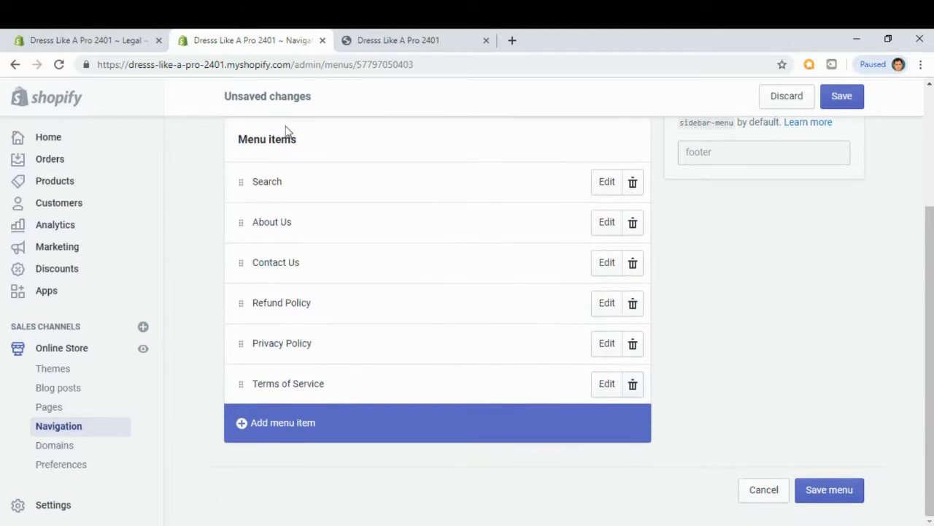
click(114, 41)
scroll(672, 411, down, 10)
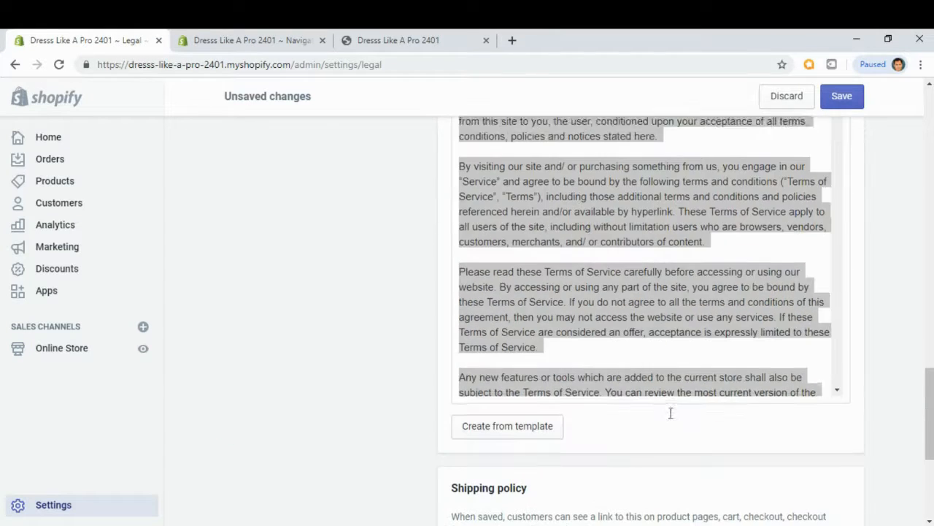
click(304, 38)
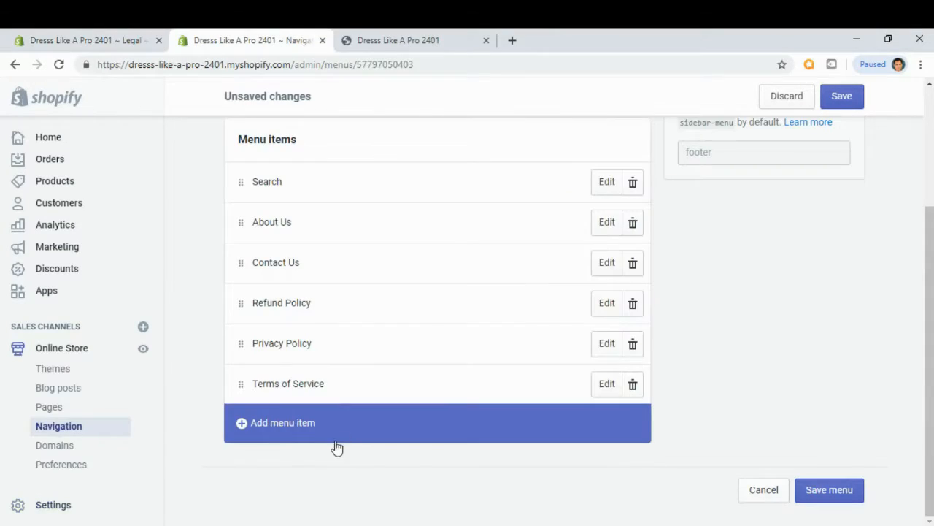
click(288, 425)
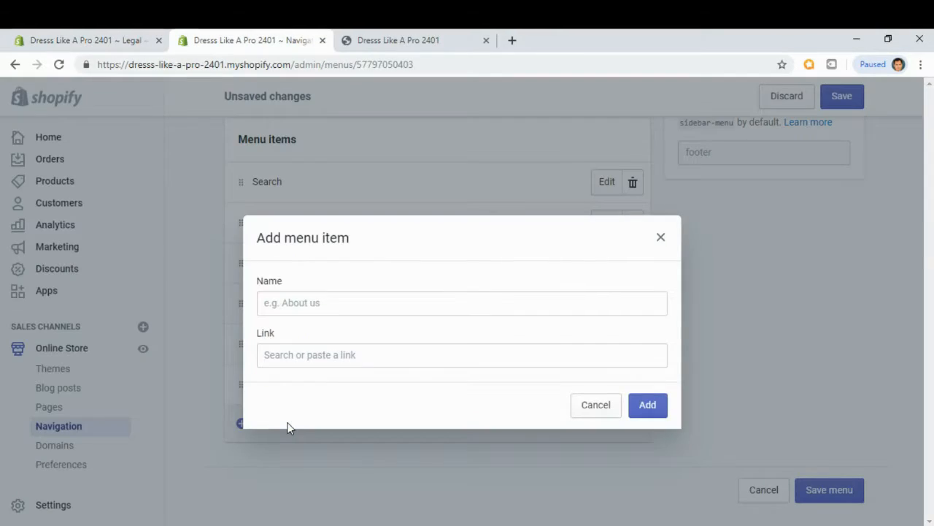
click(287, 301)
text(Shipping Policy)
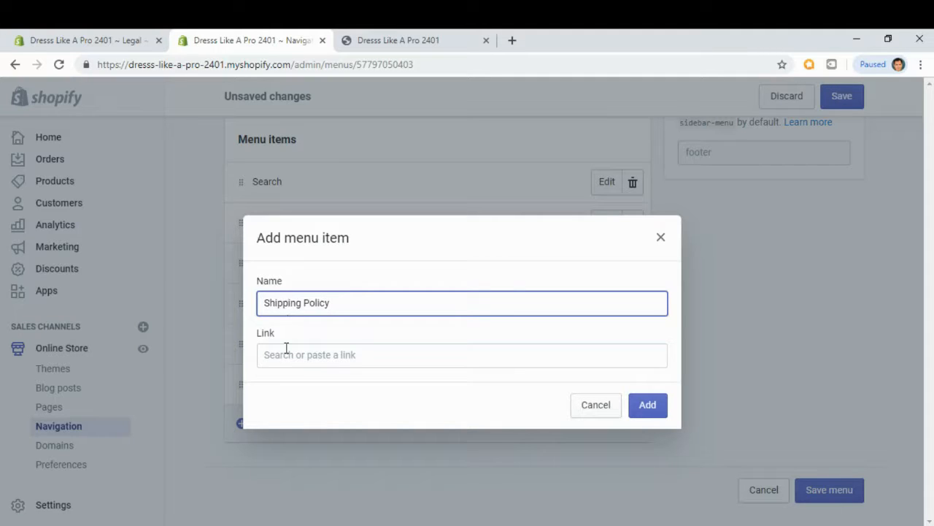
click(287, 353)
click(314, 268)
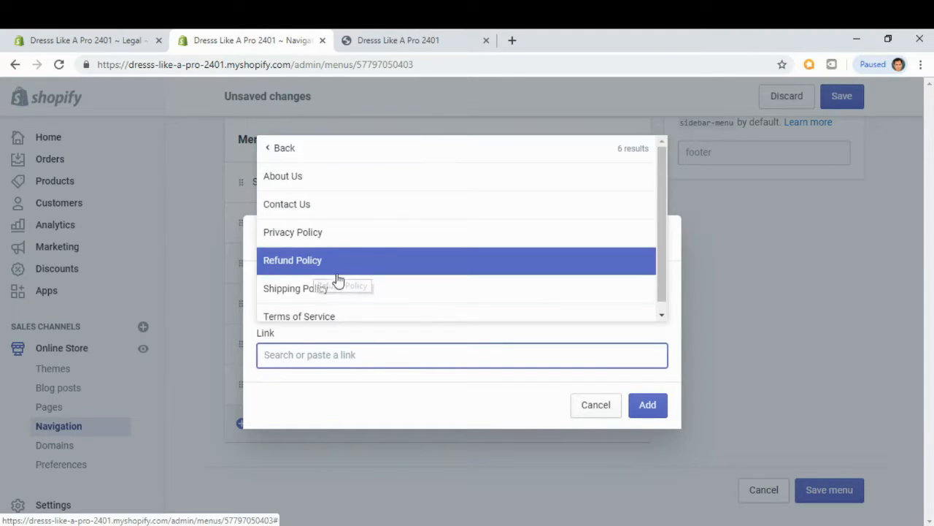
click(334, 294)
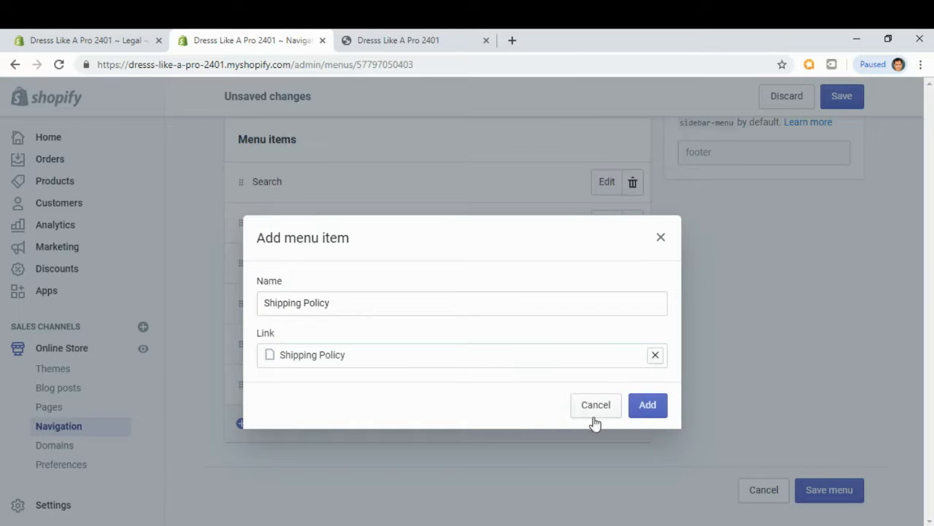
click(647, 411)
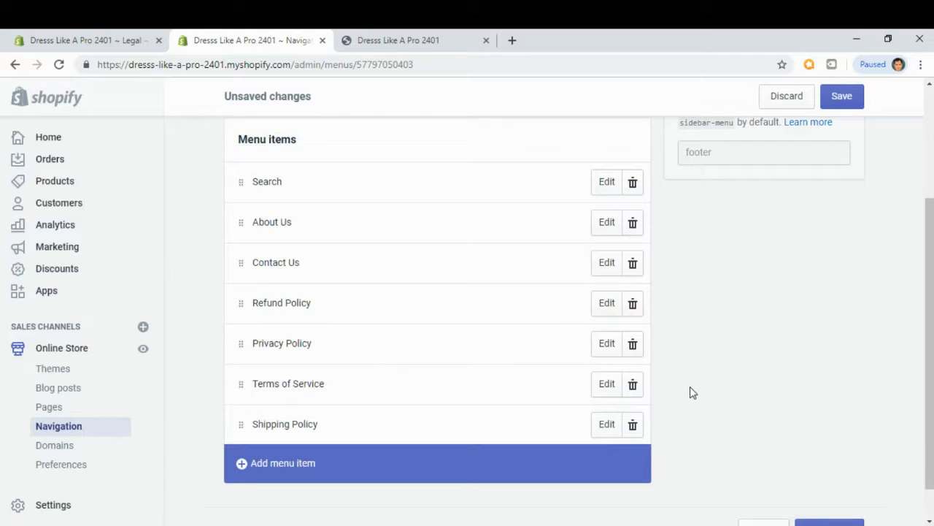
scroll(692, 393, up, 2)
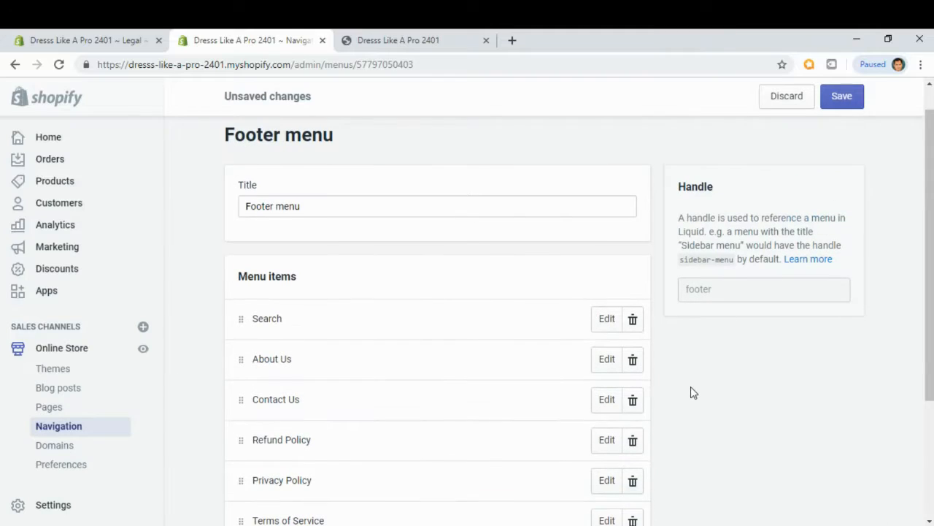
- Save the footer menu changes and reload the storefront page to refresh its footer quick links
click(841, 98)
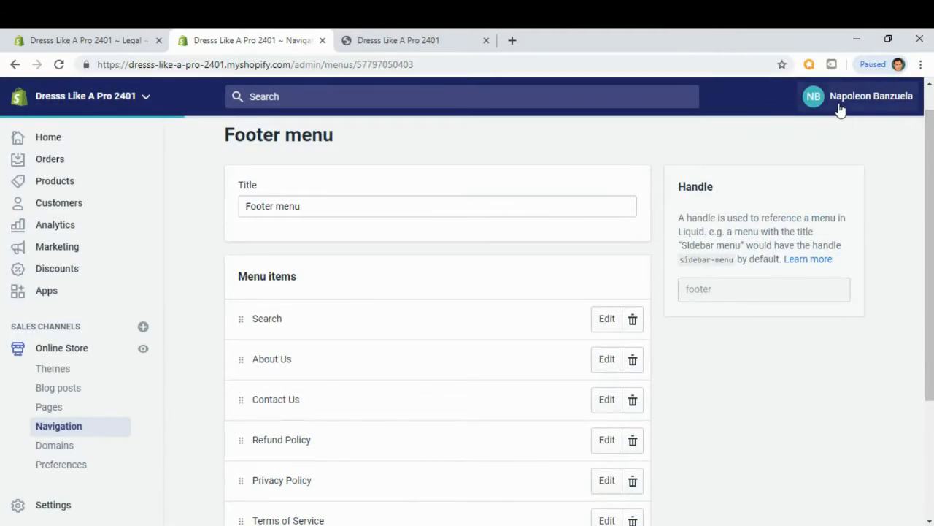
scroll(588, 110, down, 2)
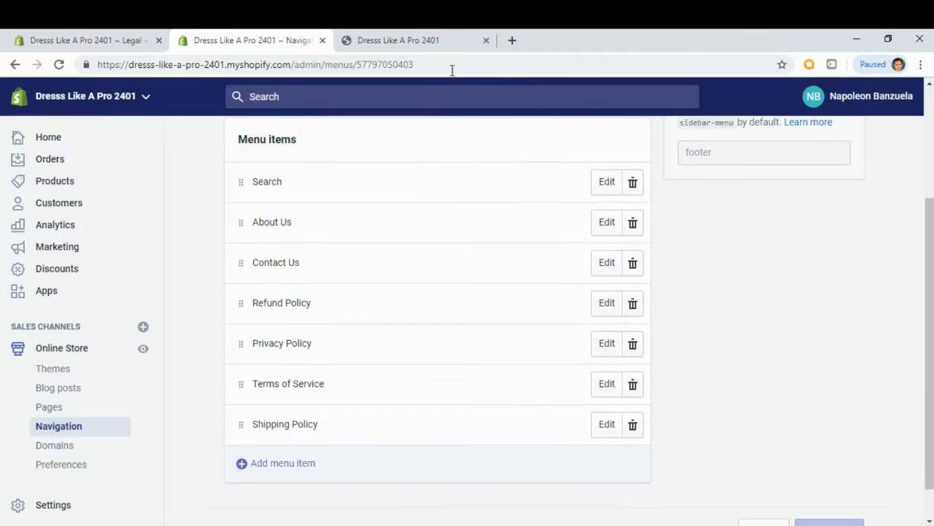
click(409, 43)
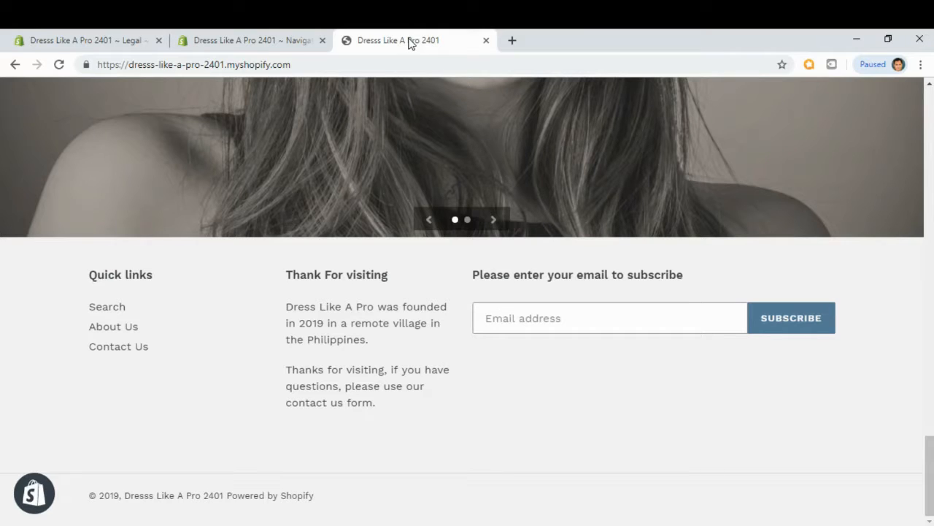
click(60, 66)
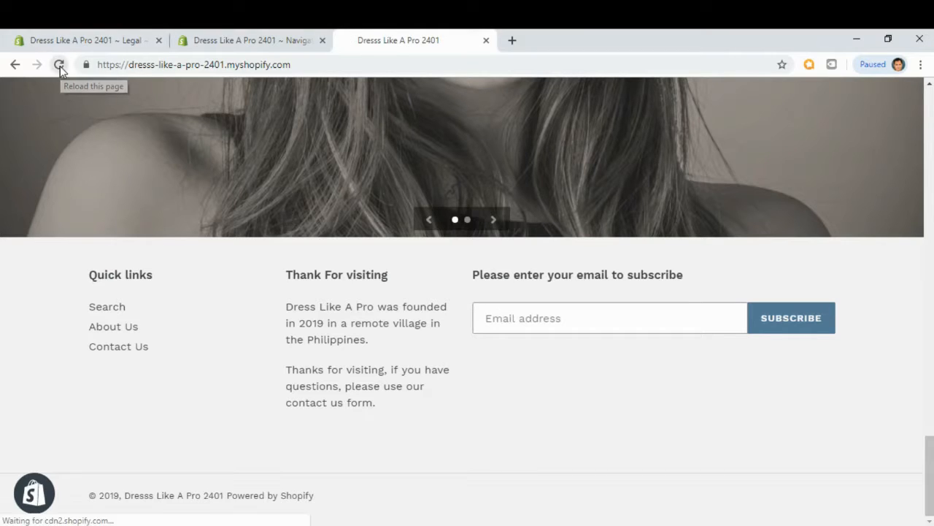
click(60, 66)
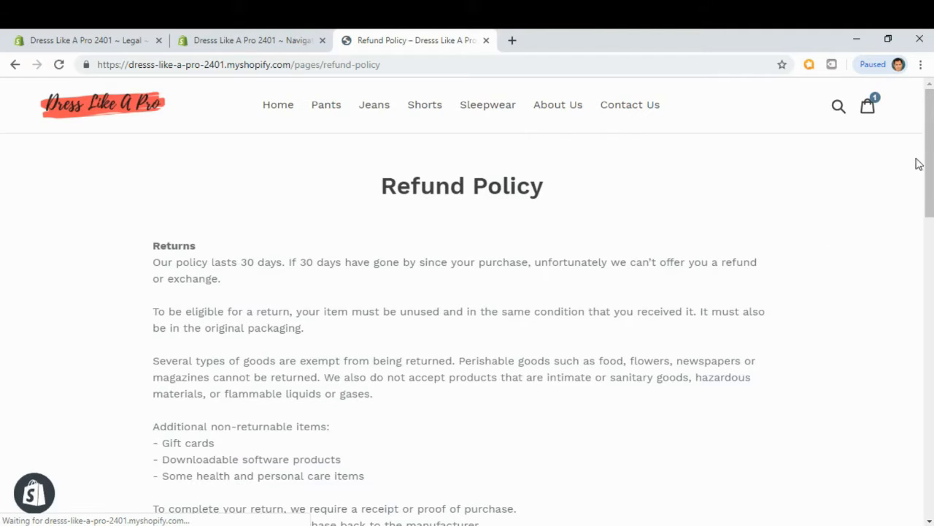
- Check the Refund Policy, Privacy Policy and Terms of Service pages through the storefront footer's quick links, viewing each page down to its footer
drag(930, 131, 929, 425)
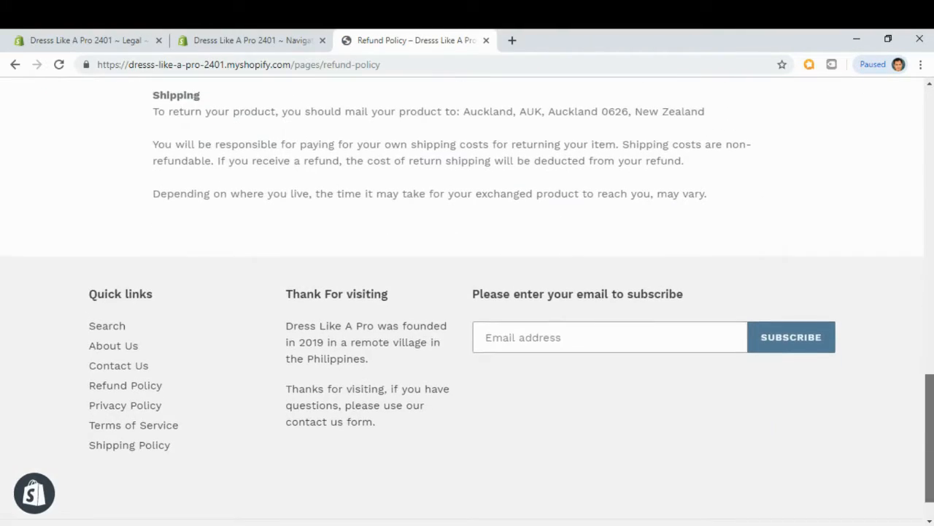
click(134, 406)
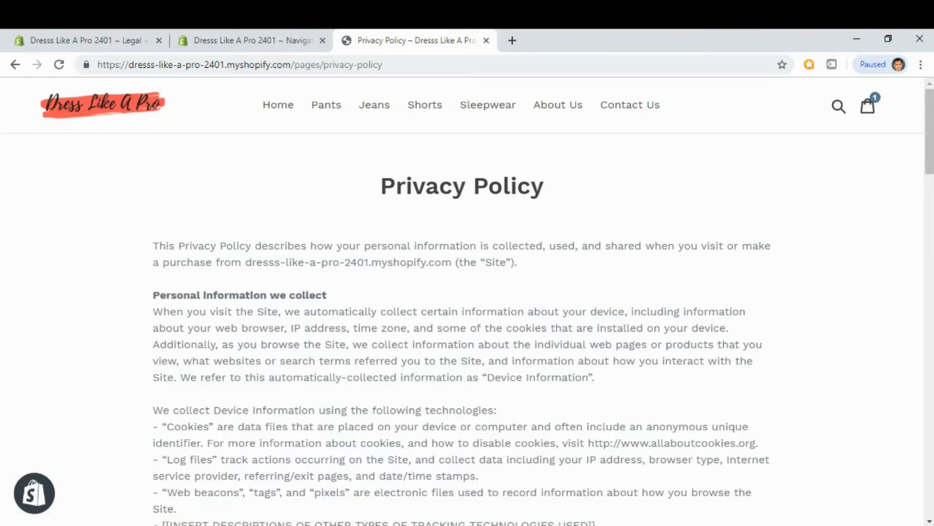
drag(927, 167, 924, 520)
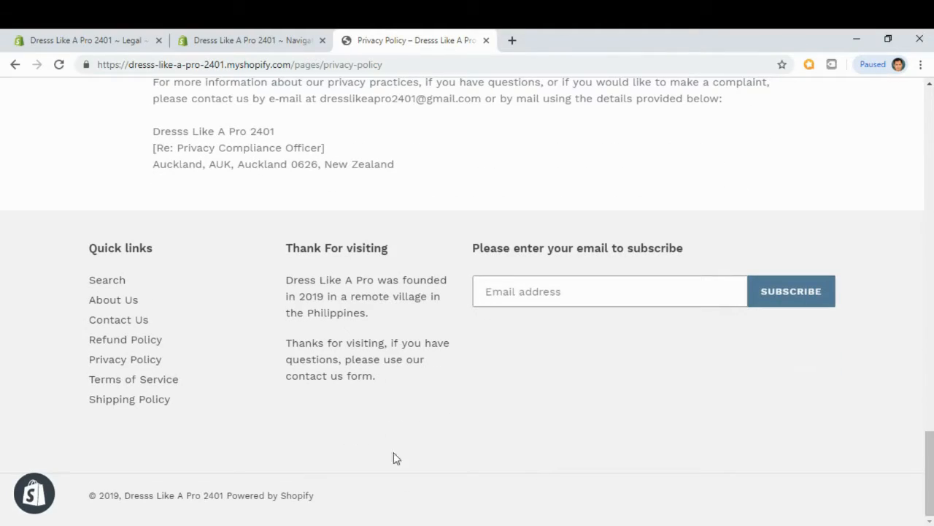
click(126, 385)
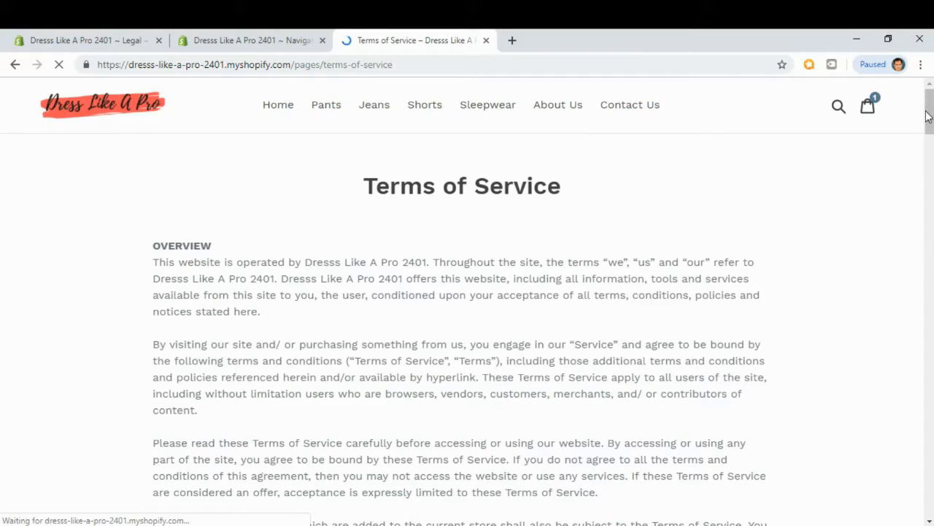
drag(930, 117, 930, 504)
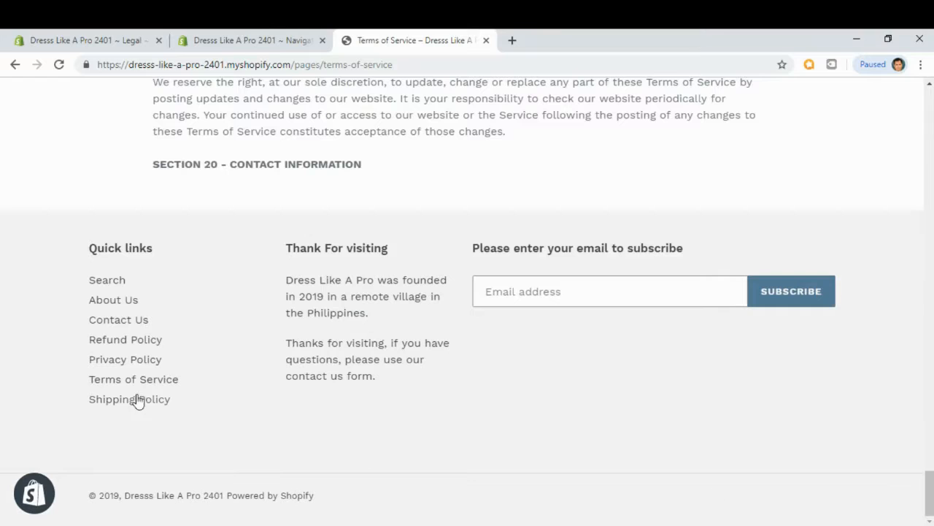